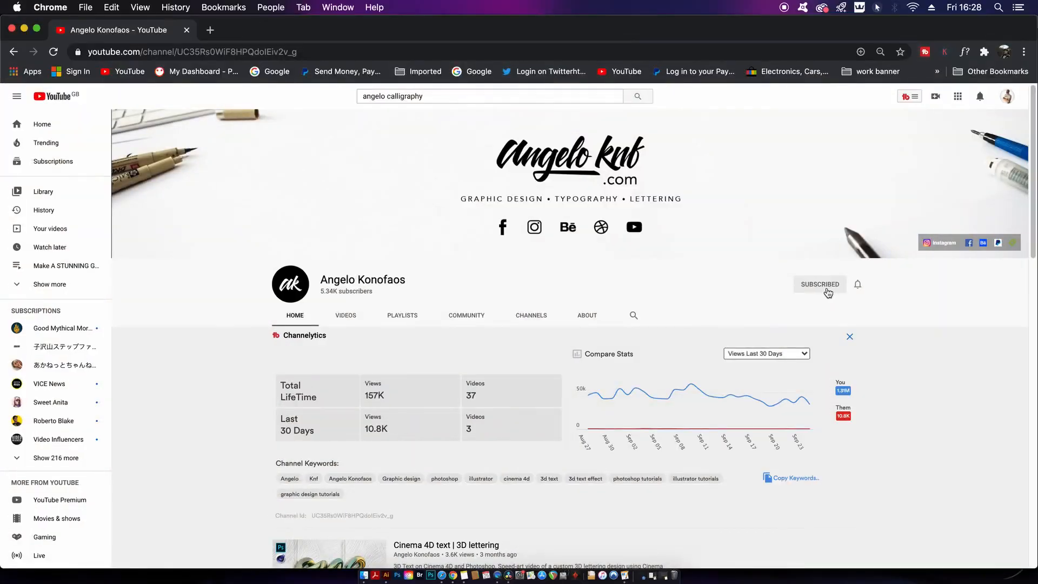
scroll(832, 301, "down", 8)
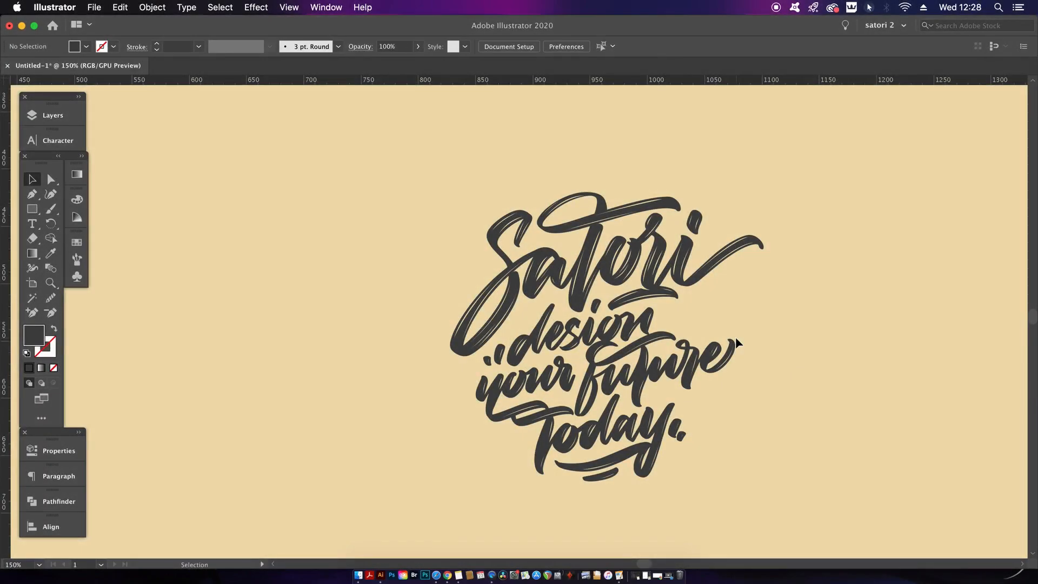
Step: Make a pattern from all the Satori lettering via Object > Pattern > Make and view the tiled grid
key("super+a")
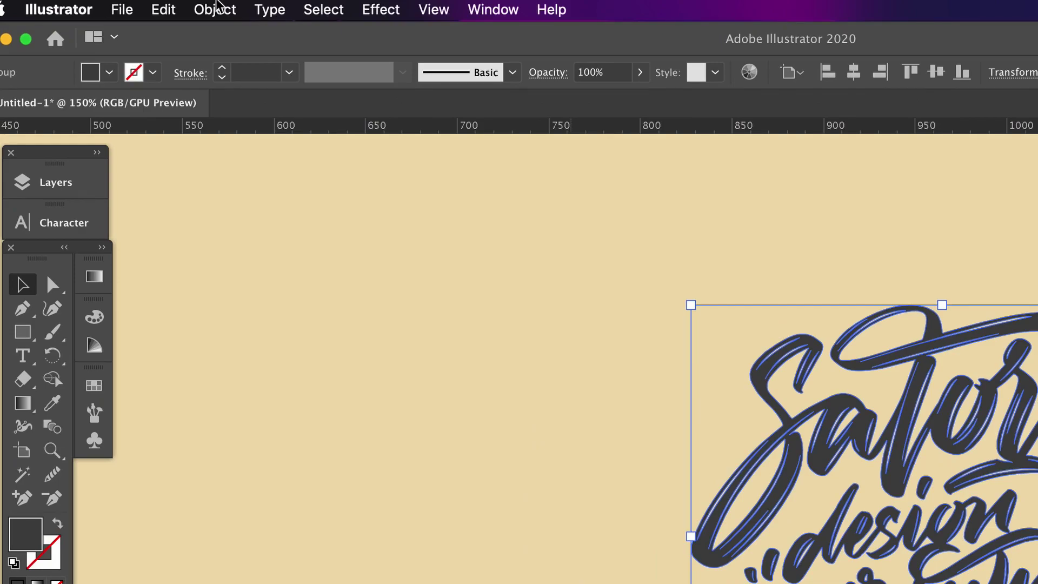
left_click(215, 9)
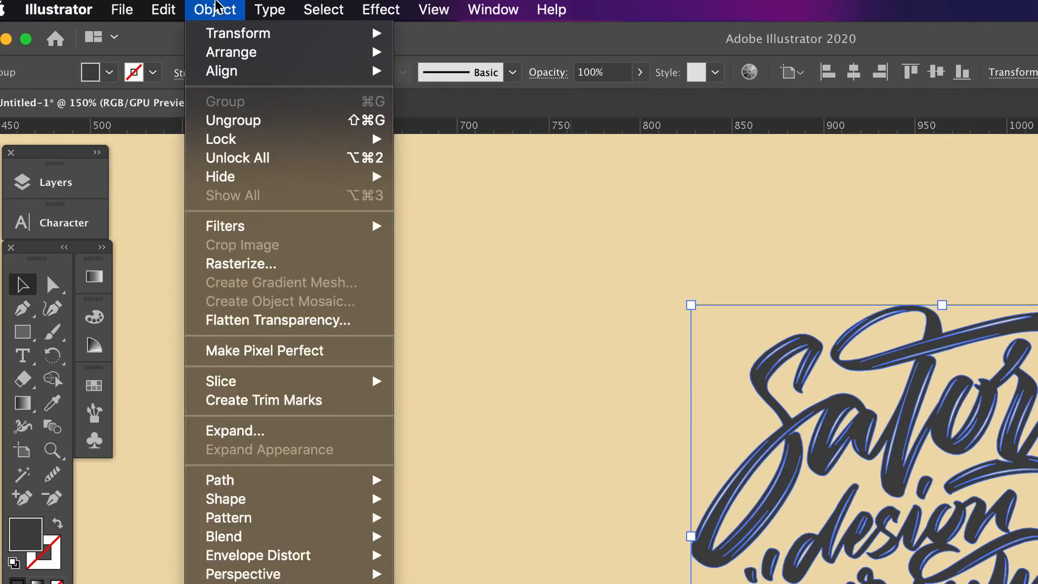
mouse_move(229, 382)
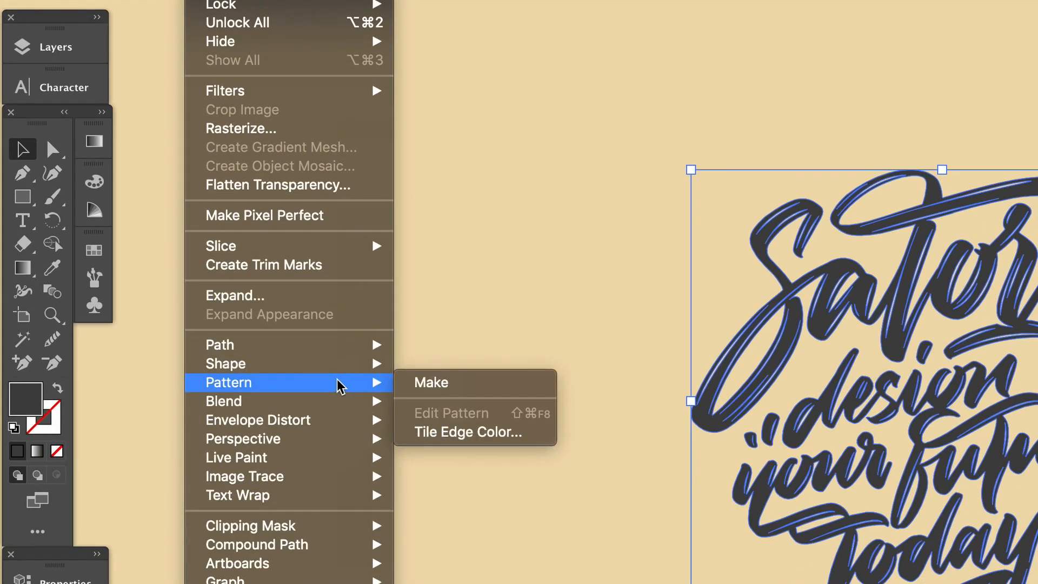
left_click(465, 386)
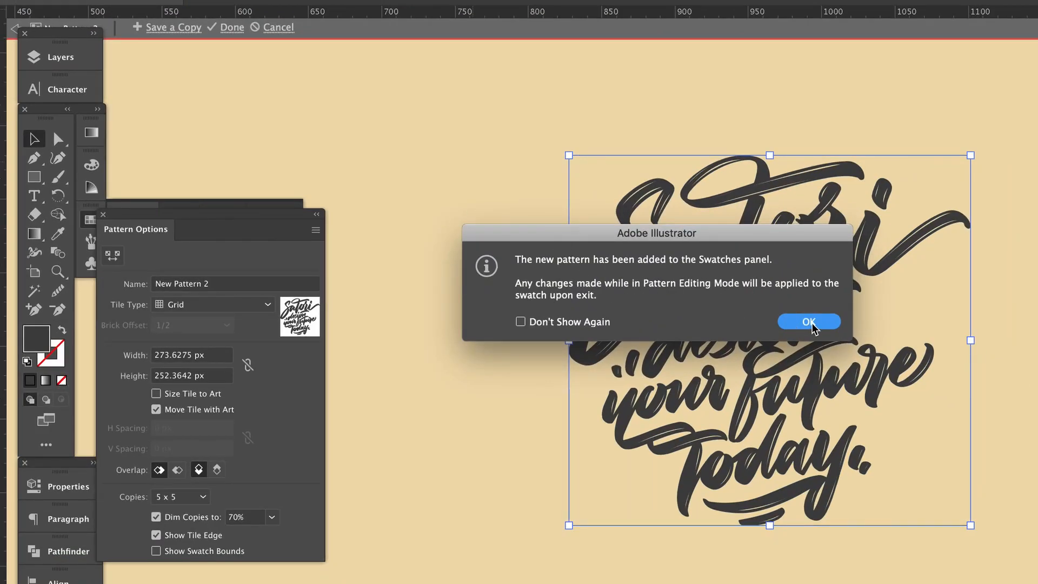
left_click(809, 322)
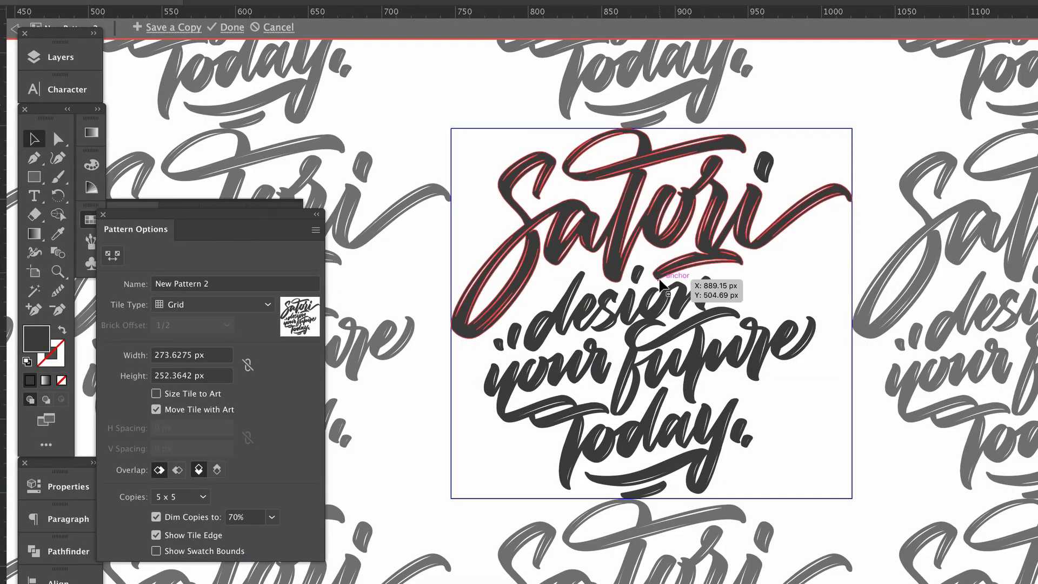
left_click(460, 381)
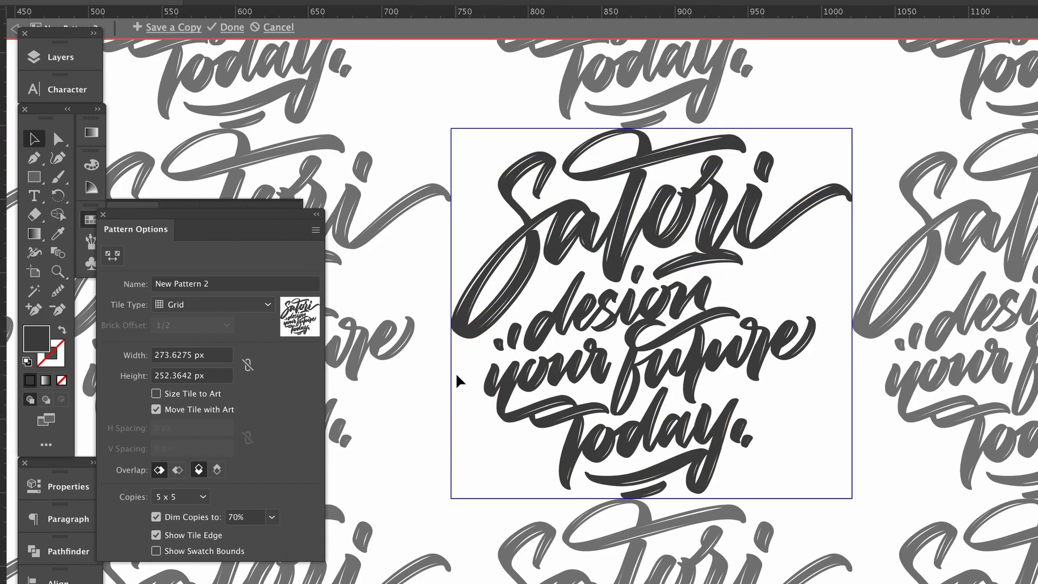
scroll(460, 381, "down", 5)
left_click_drag(515, 281, 732, 274)
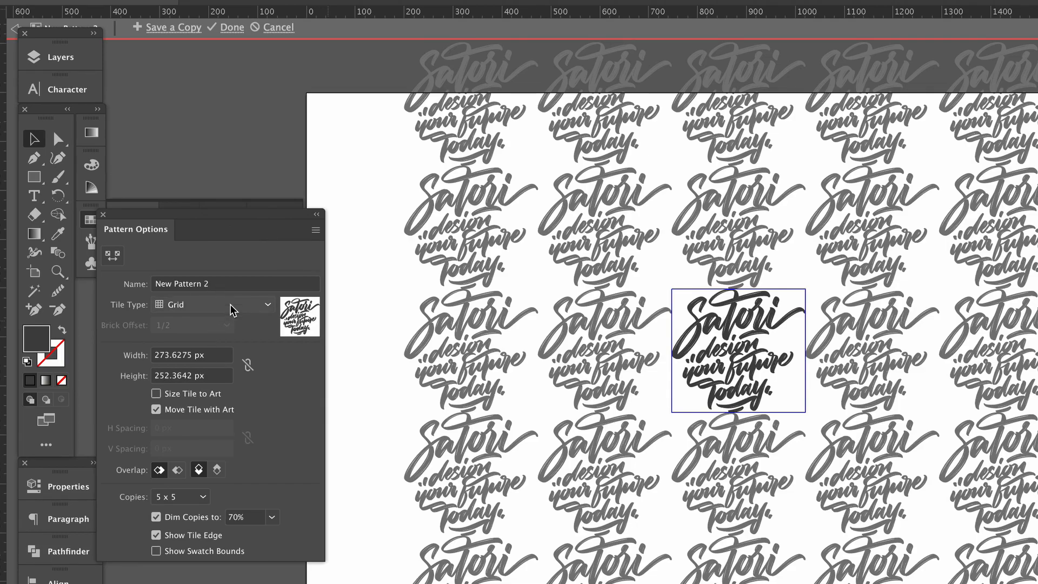
Step: Set Tile Type to Brick by Column, then Brick by Row, and link width and height proportionally
left_click(213, 305)
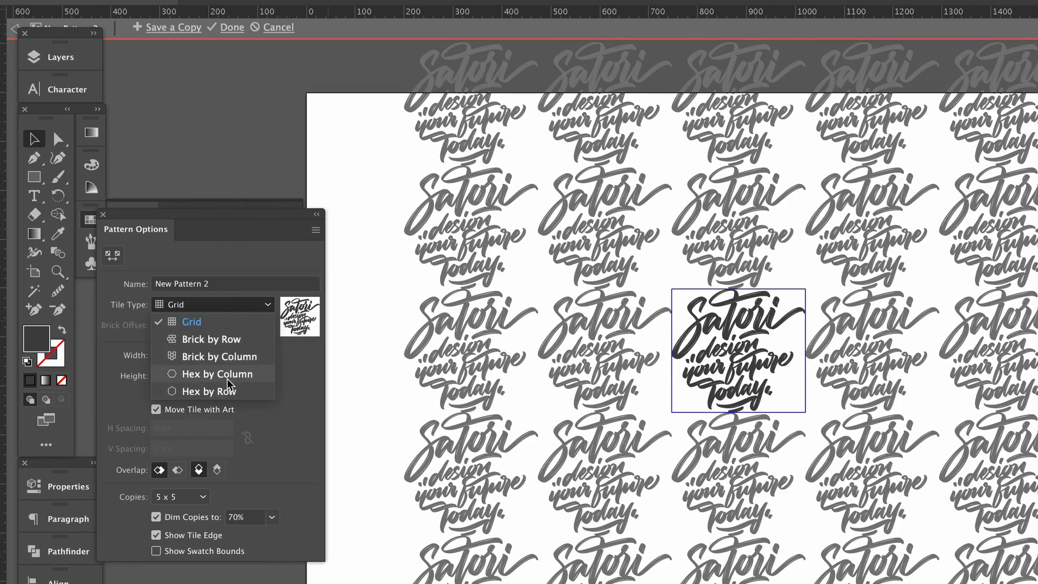
left_click(219, 356)
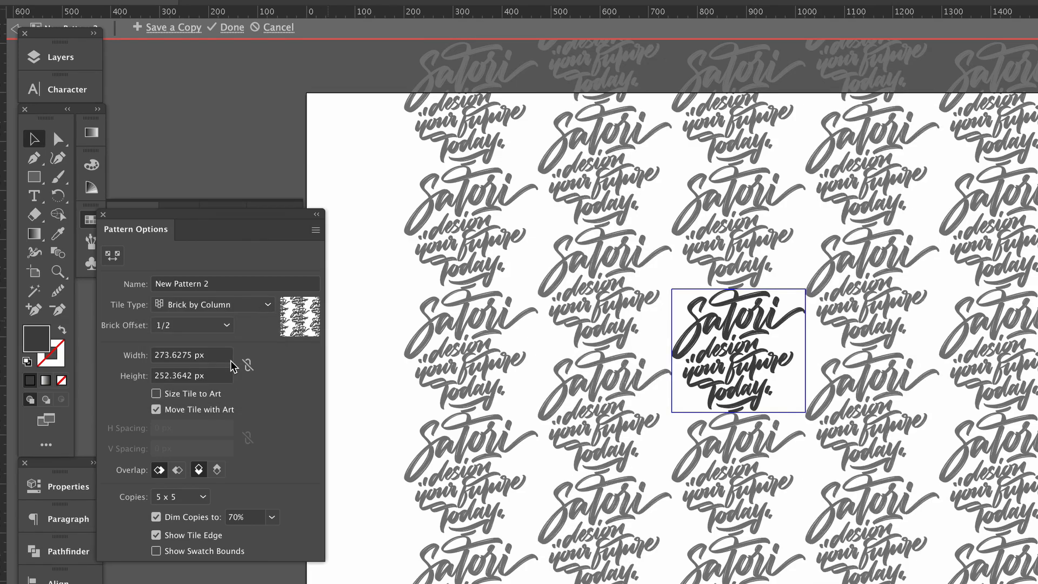
left_click(212, 304)
left_click(213, 334)
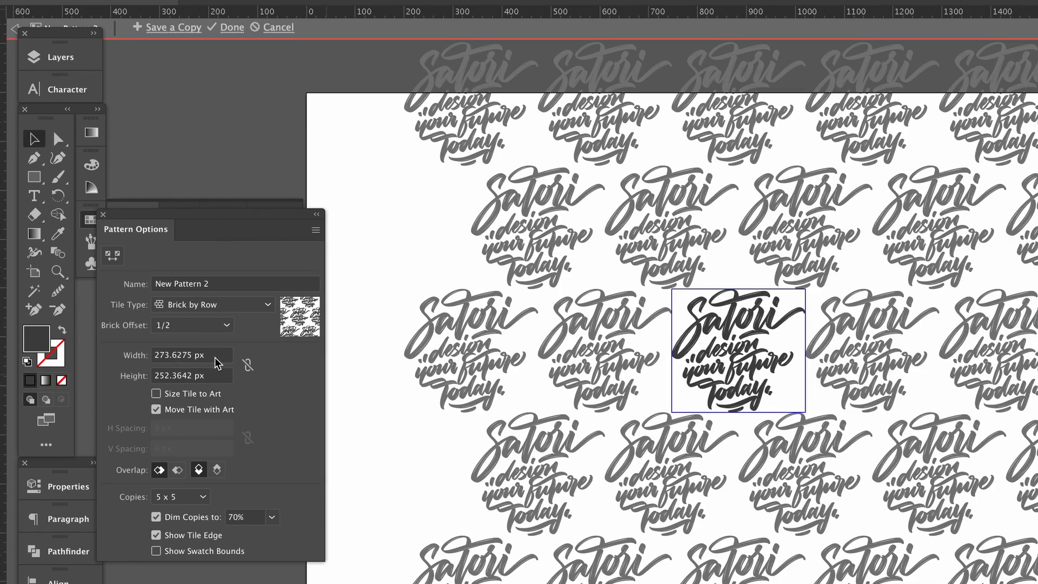
left_click(248, 365)
Step: Try a 200 px tile width and 245 px height, then toggle Size Tile to Art on and off
left_click(134, 355)
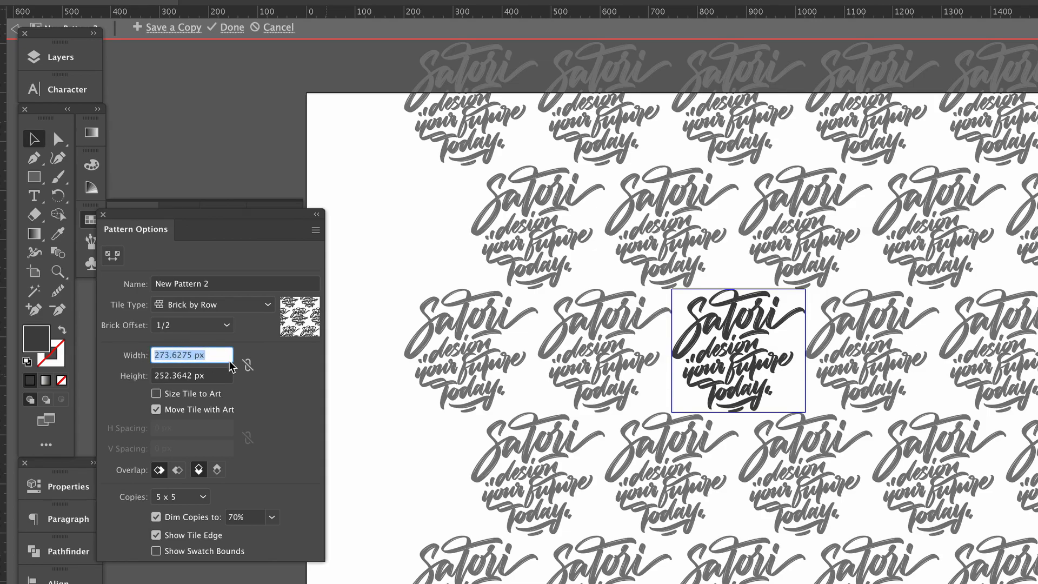
type("200")
left_click(208, 375)
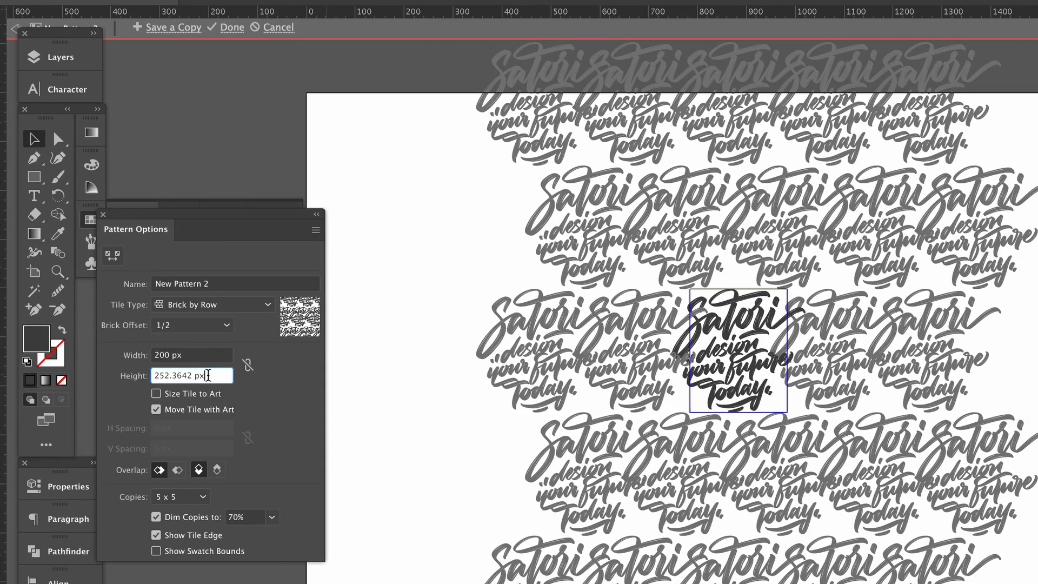
left_click(134, 355)
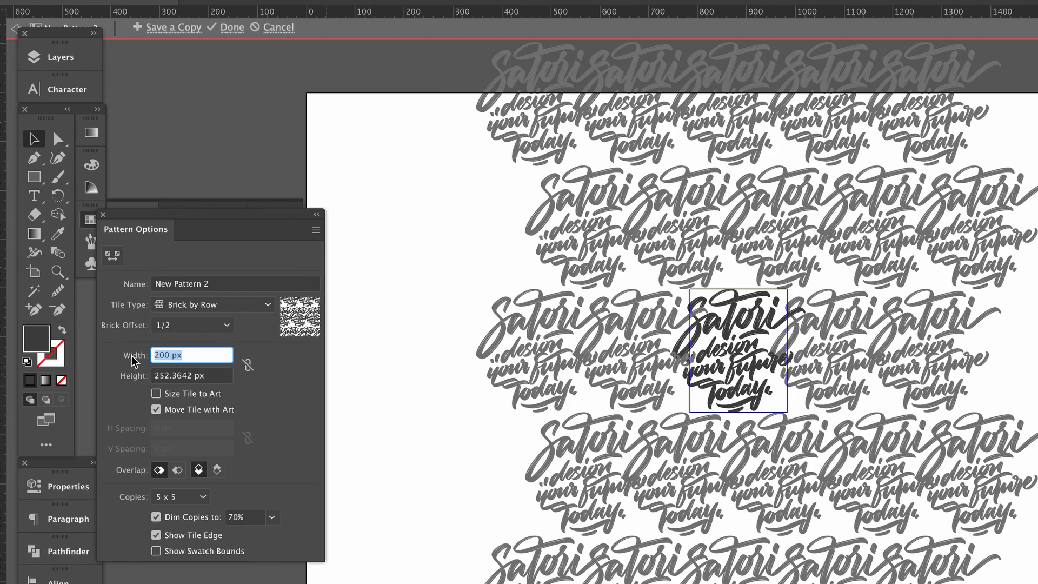
type("210")
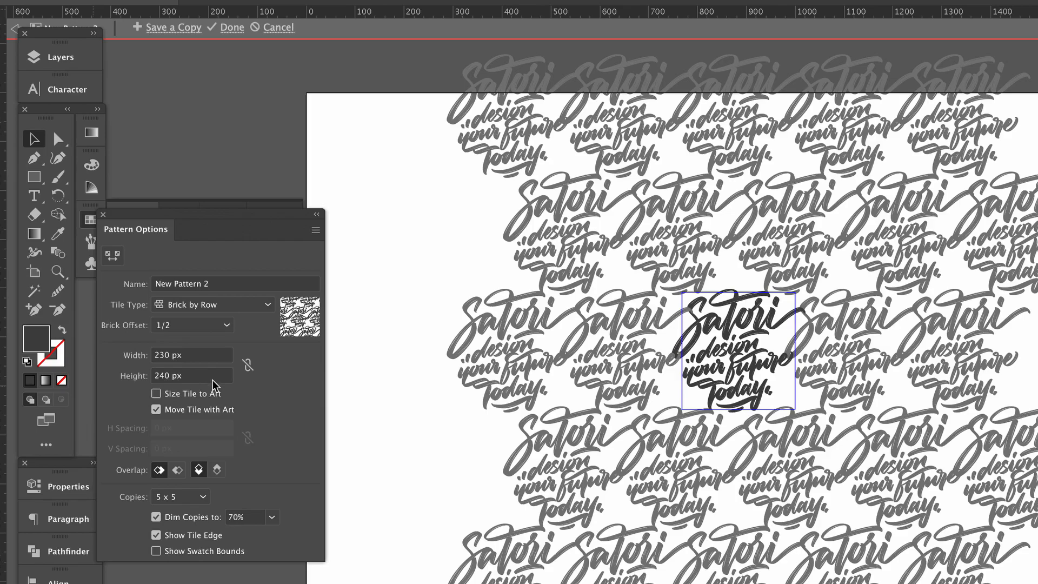
left_click_drag(215, 375, 96, 377)
type("245")
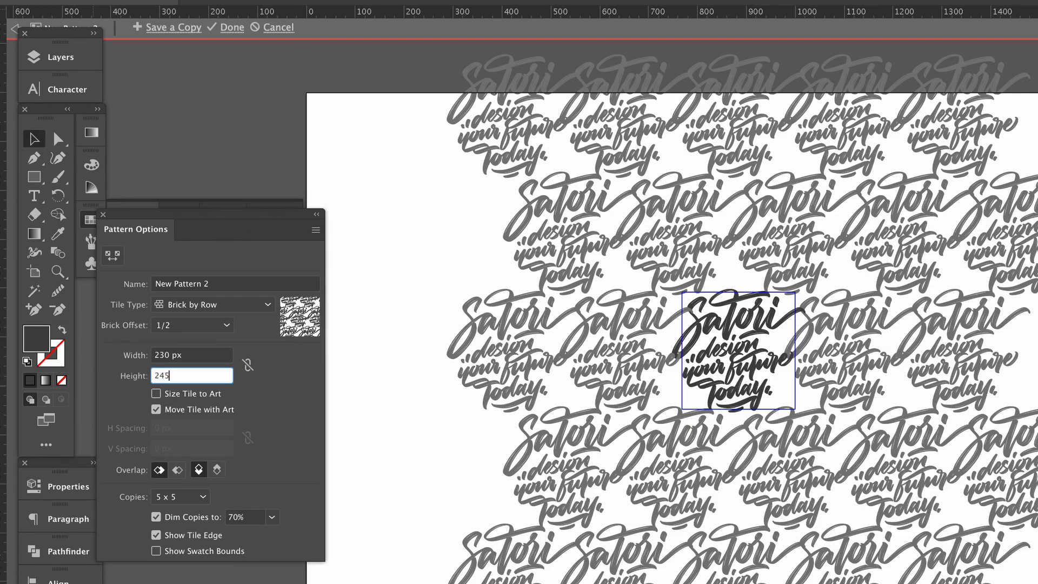
key("Return")
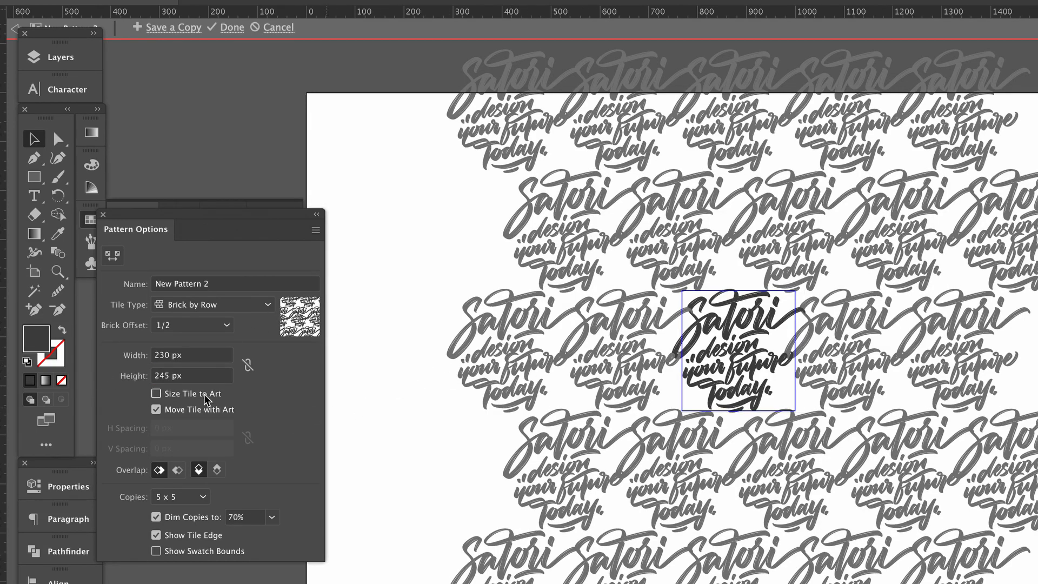
left_click(157, 393)
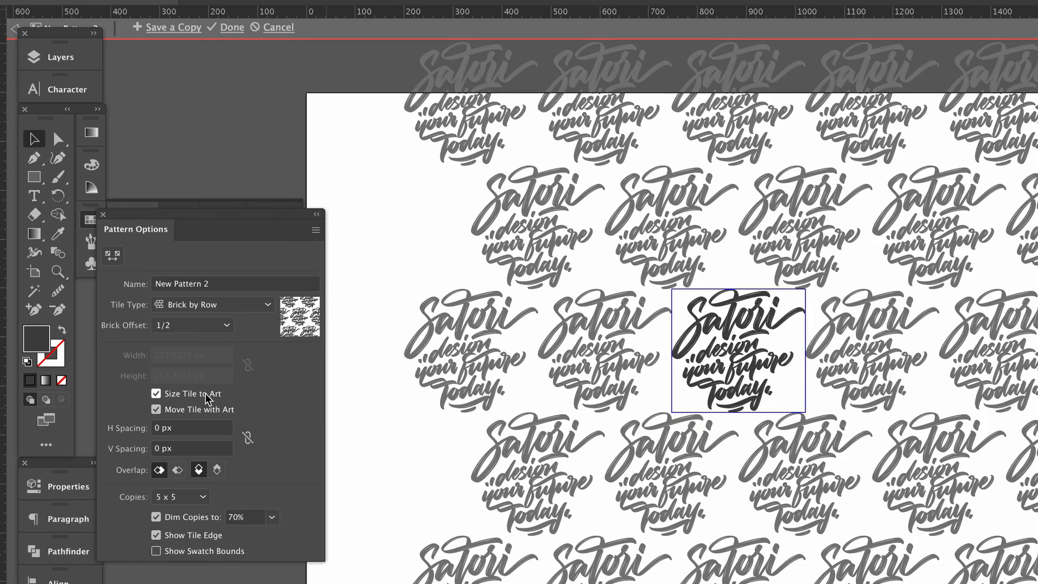
left_click(207, 396)
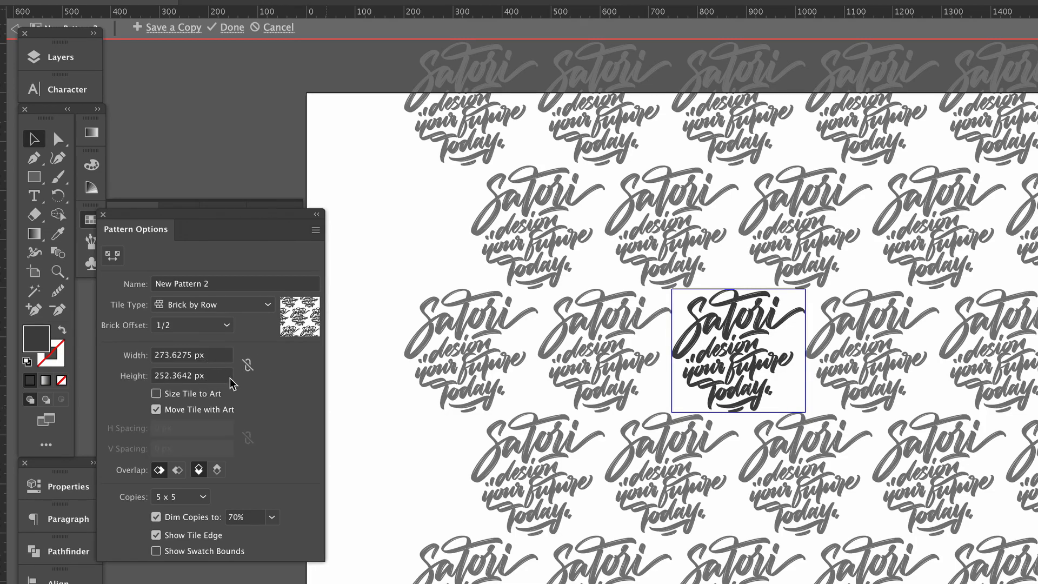
Step: Set the pattern preview to 9 x 9 copies
left_click(201, 503)
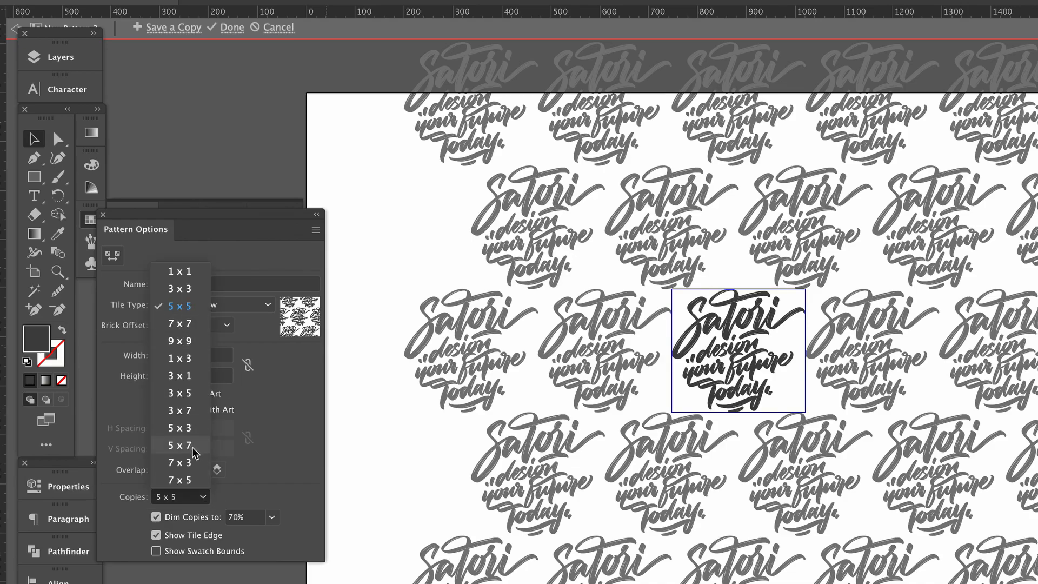
left_click(180, 340)
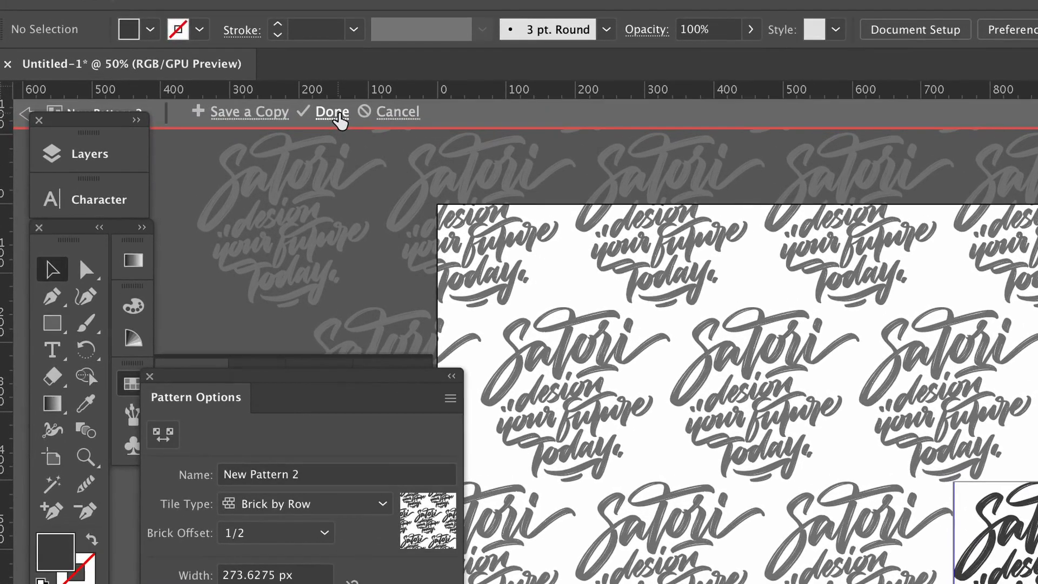
Step: Rename the pattern 'calligraphy' and finish pattern editing with Done
left_click(297, 479)
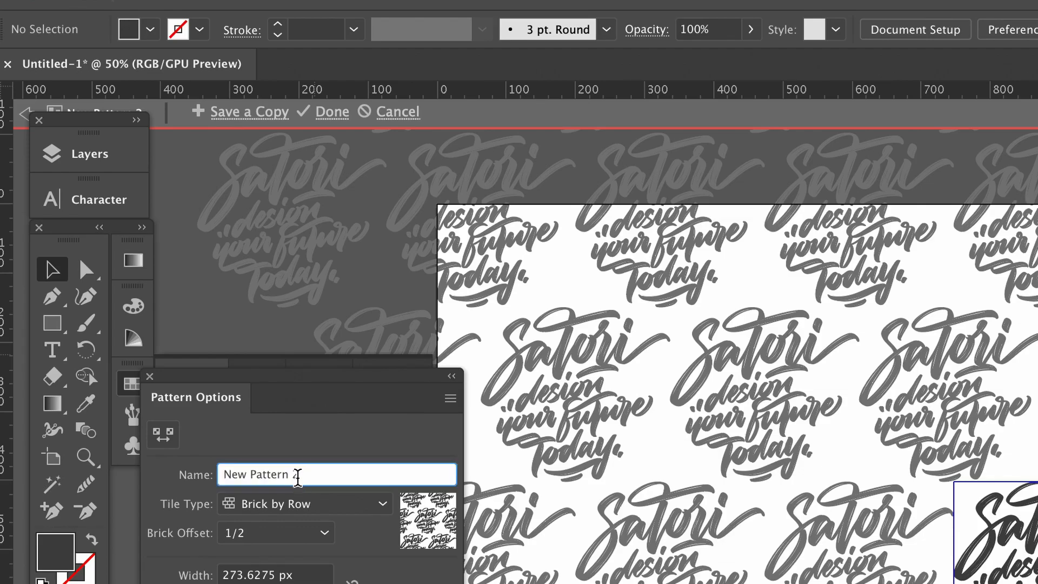
triple_click(297, 477)
type("calligraphy")
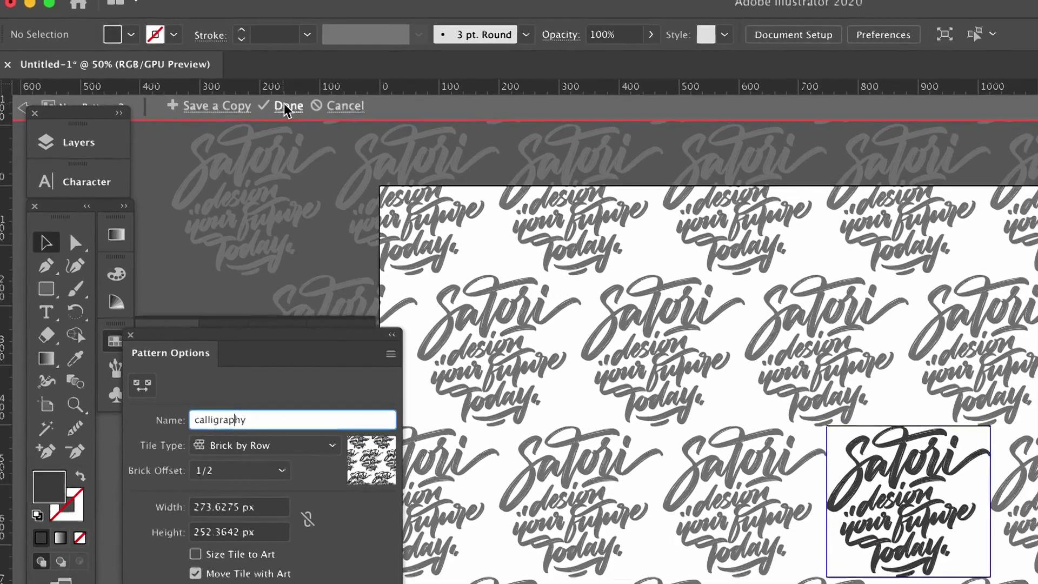
left_click(285, 106)
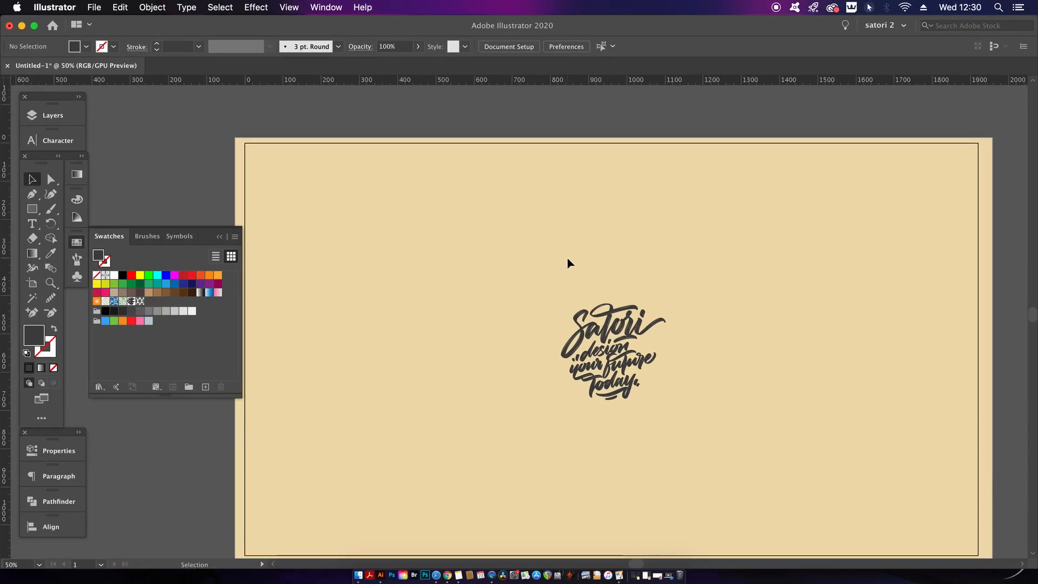
Step: Move the logo off the artboard and draw a large rectangle across the artboard
left_click(220, 236)
left_click_drag(641, 361, 150, 183)
left_click(543, 271)
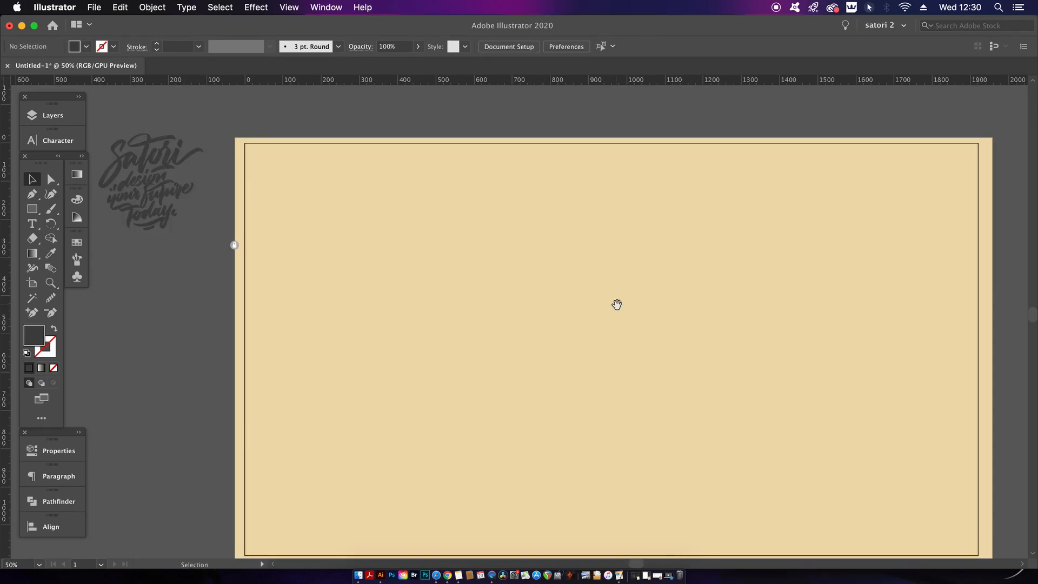
left_click_drag(616, 303, 562, 293)
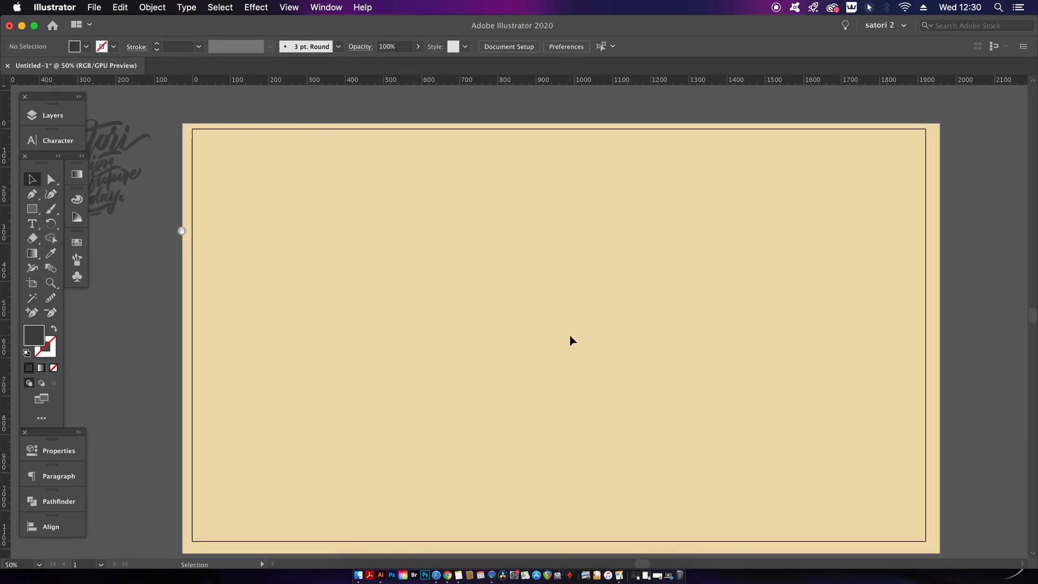
key("m")
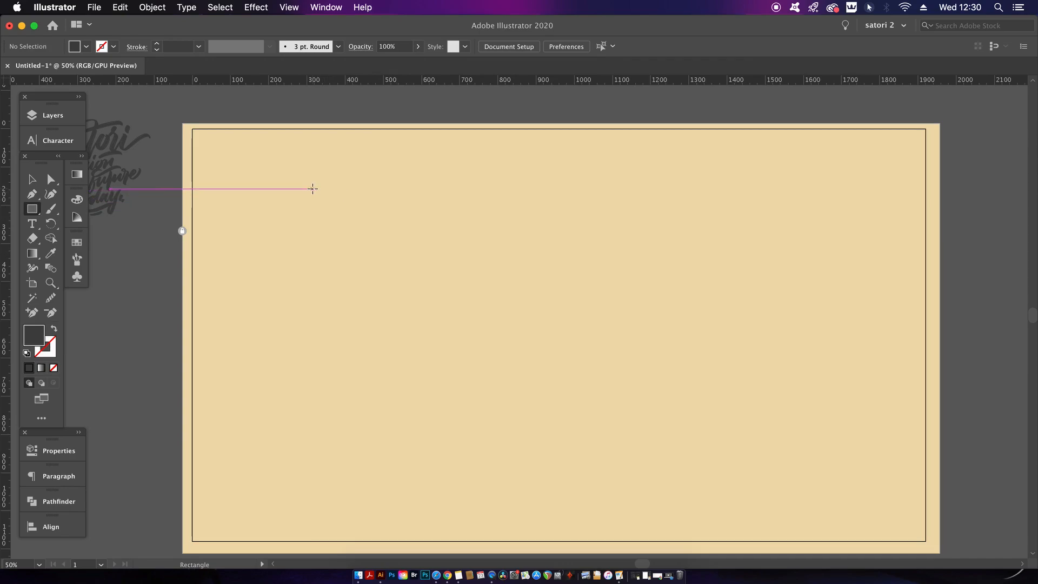
left_click_drag(307, 189, 811, 476)
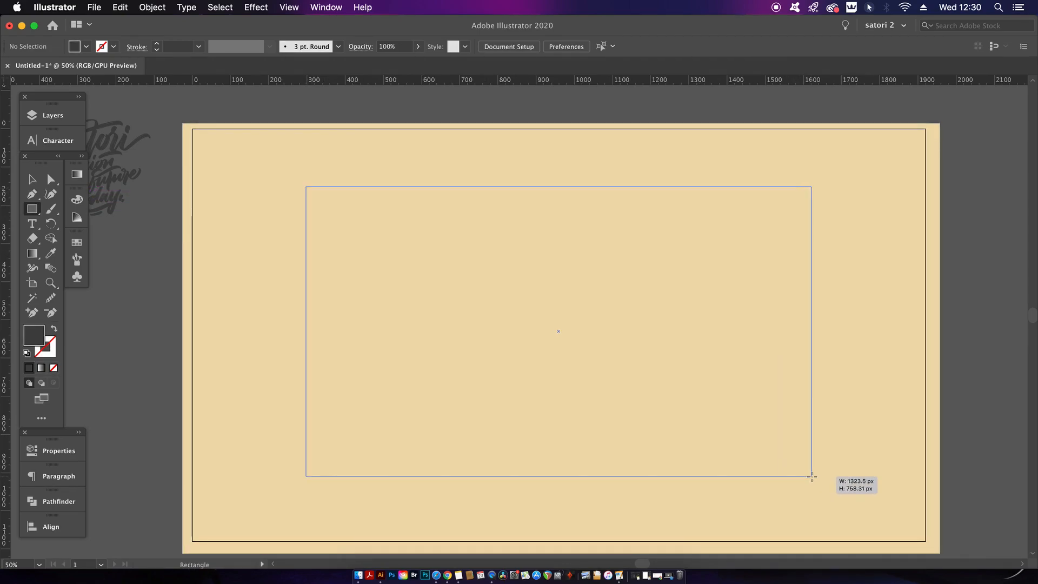
key("v")
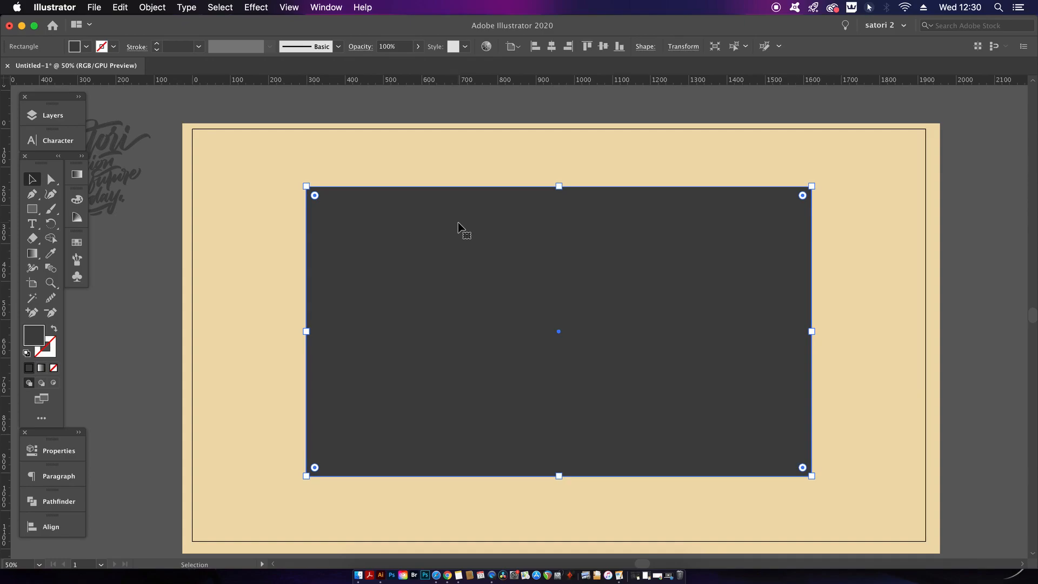
Step: Fill the rectangle with the calligraphy pattern swatch from the Swatches panel
left_click(78, 200)
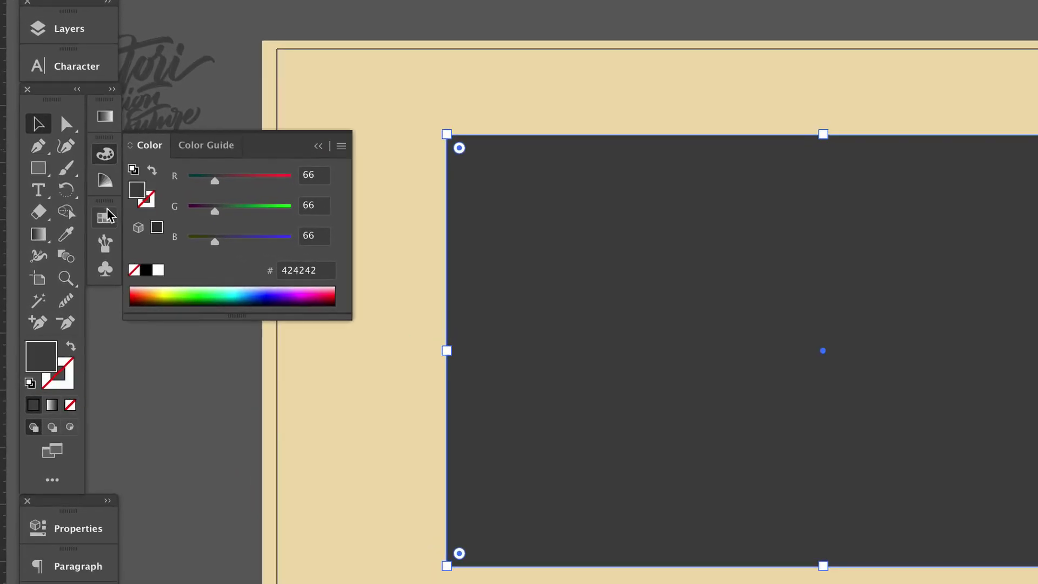
left_click(105, 216)
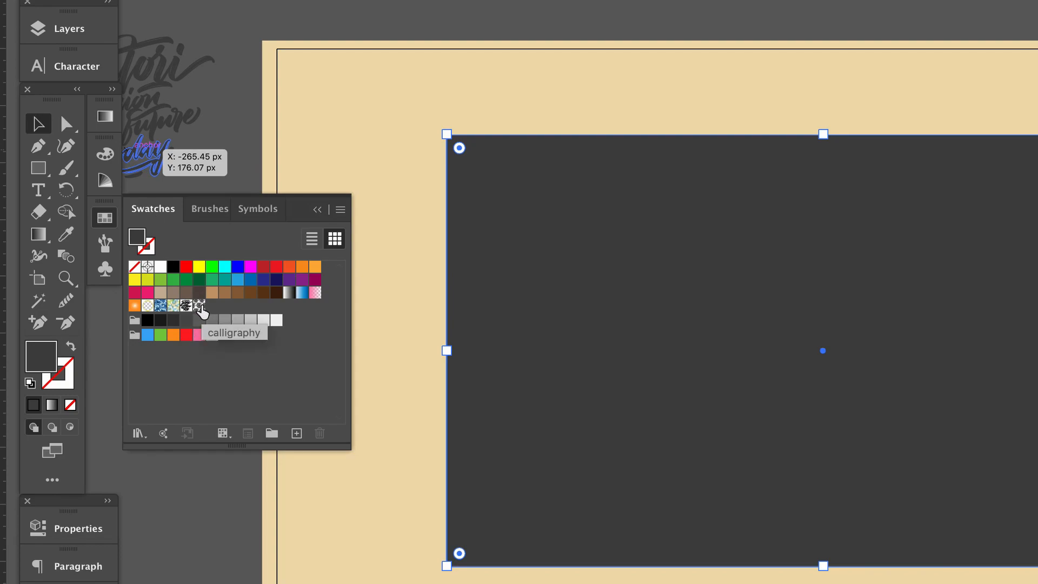
left_click(199, 307)
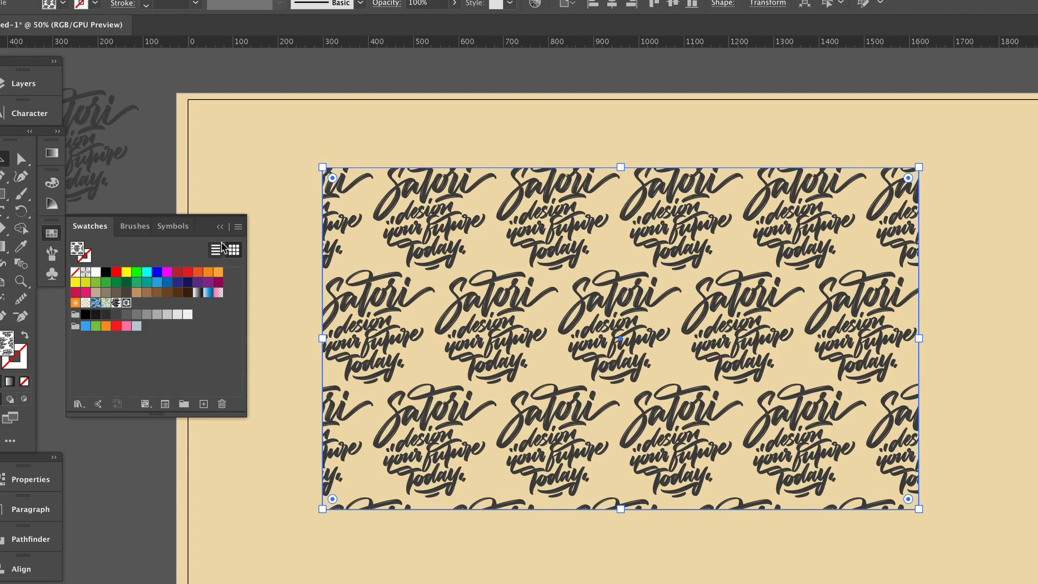
Step: Open Object > Transform > Scale for the rectangle with Transform Patterns checked
left_click(221, 225)
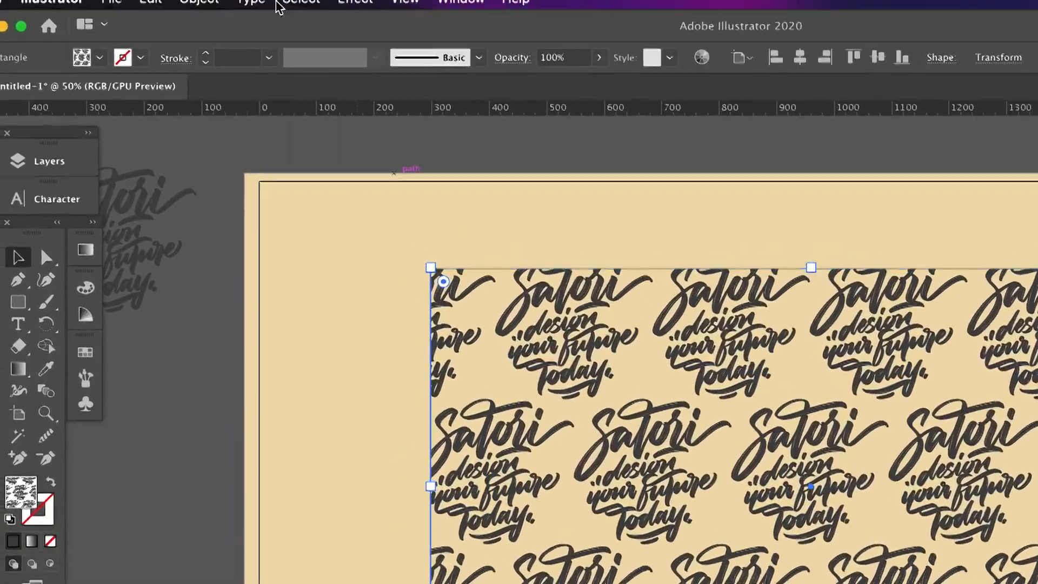
left_click(217, 12)
mouse_move(241, 36)
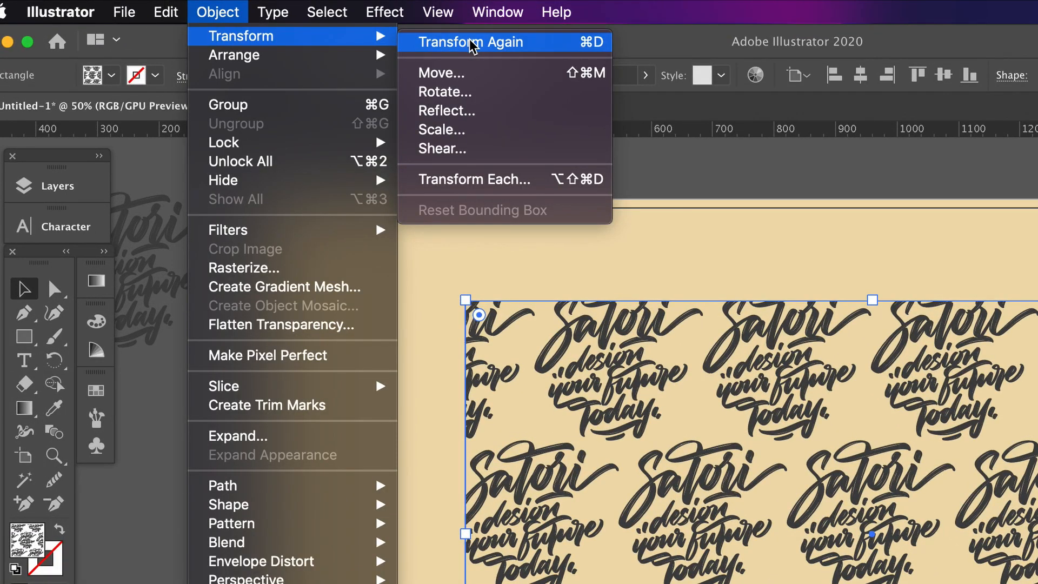
left_click(503, 130)
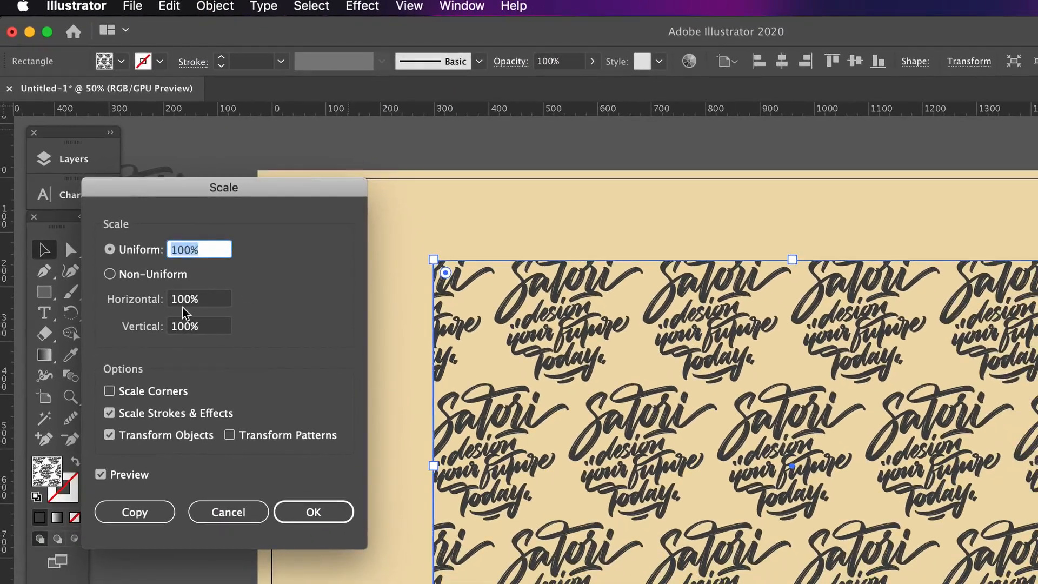
left_click(230, 435)
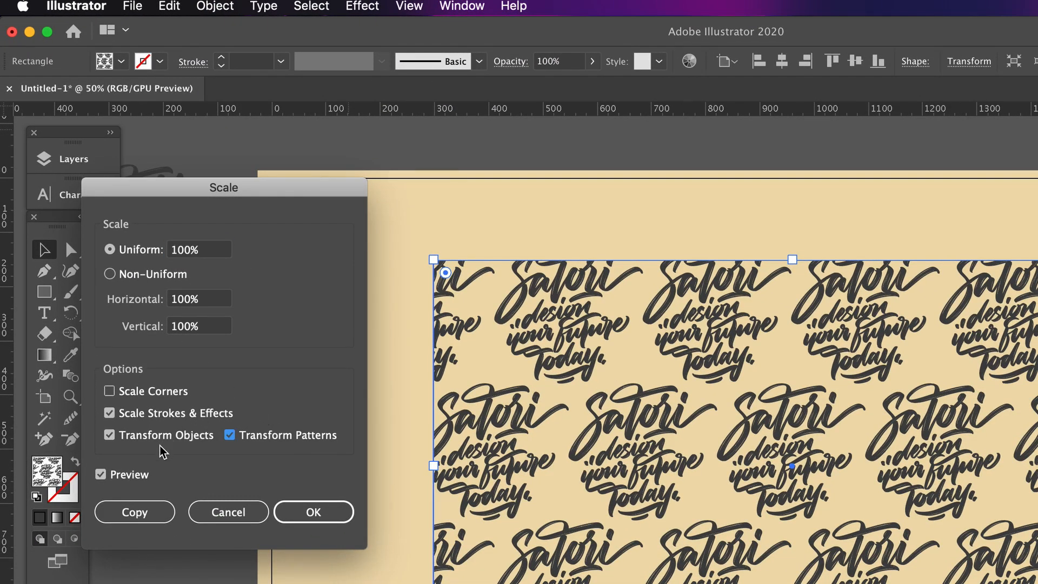
Step: Nudge the Uniform scale value up and back down to 100% to preview
double_click(195, 249)
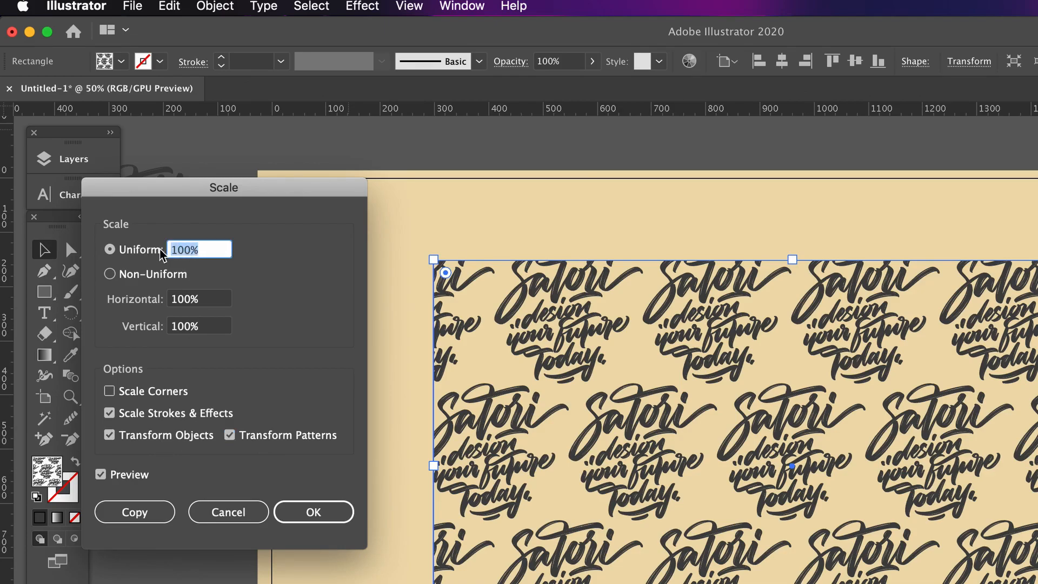
key("Up")
key("Up")
key("Up")
key("Up")
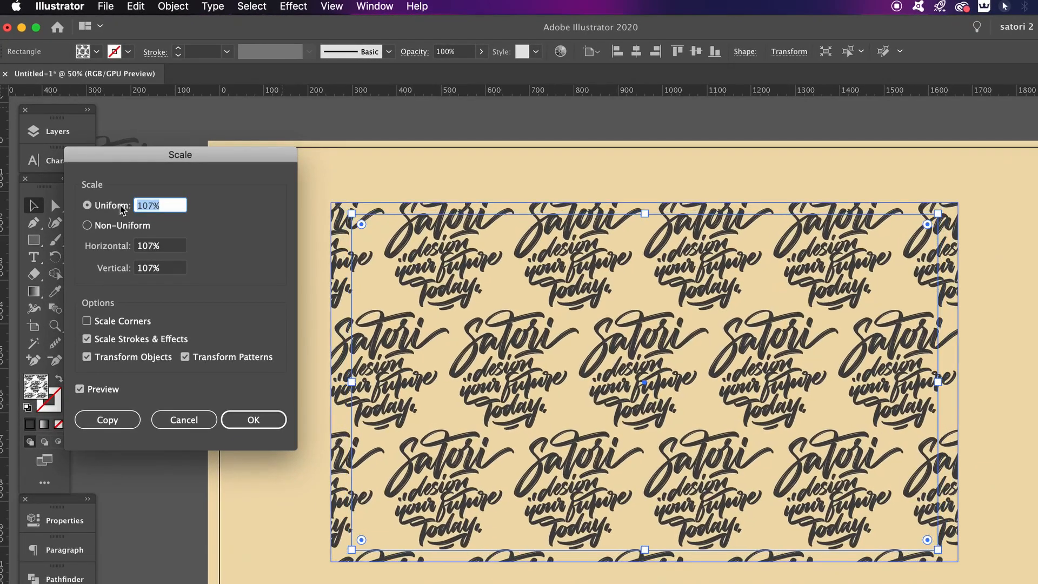
key("Up")
key("Up")
key("Up")
key("Up")
key("Up")
key("Up")
key("Up")
key("Up")
key("Up")
key("Up")
key("Up")
key("Up")
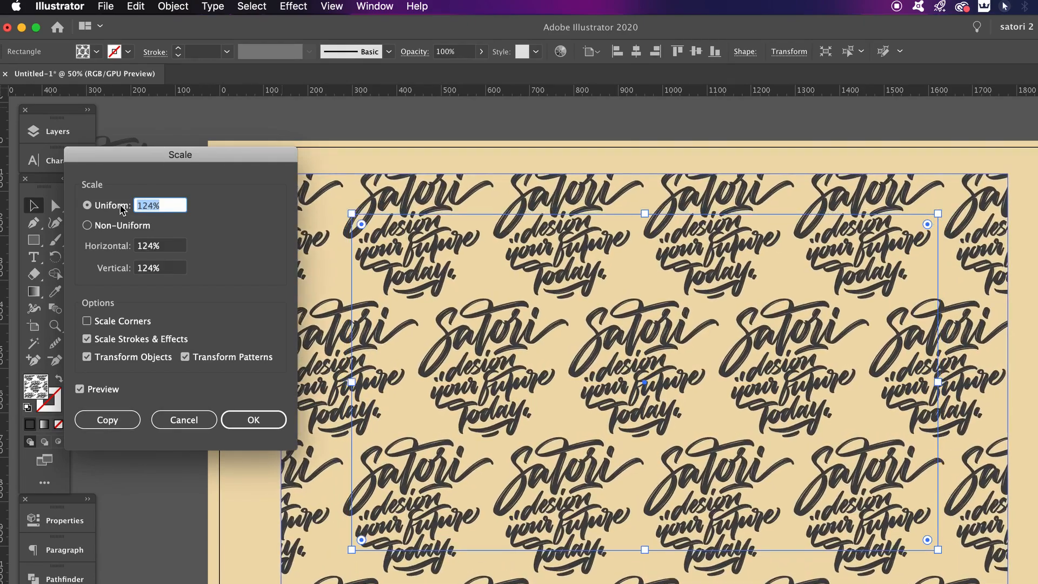
key("Up")
key("Up")
key("Up")
key("Down")
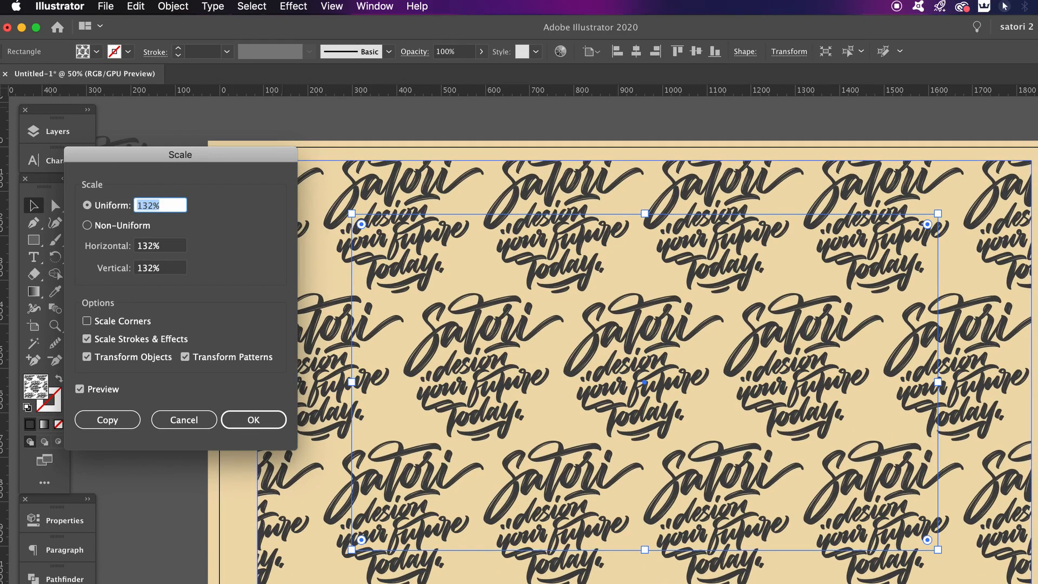
key("Down")
key("Down")
key("Down")
key("Down")
key("Down")
key("Down")
key("Down")
key("Down")
key("Down")
key("Down")
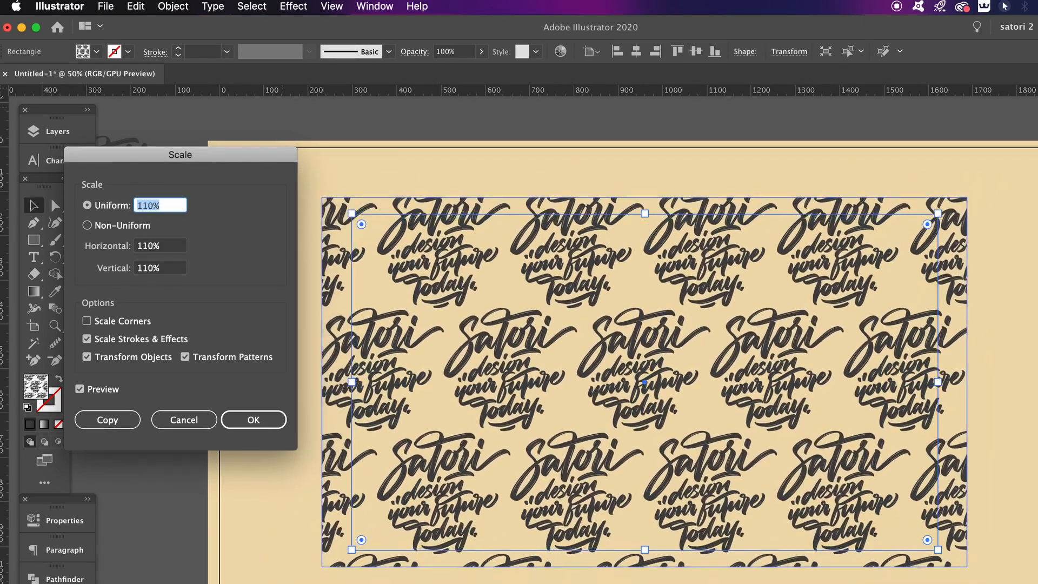
key("Down")
key("Down")
key("Down")
key("Down")
key("Down")
key("Down")
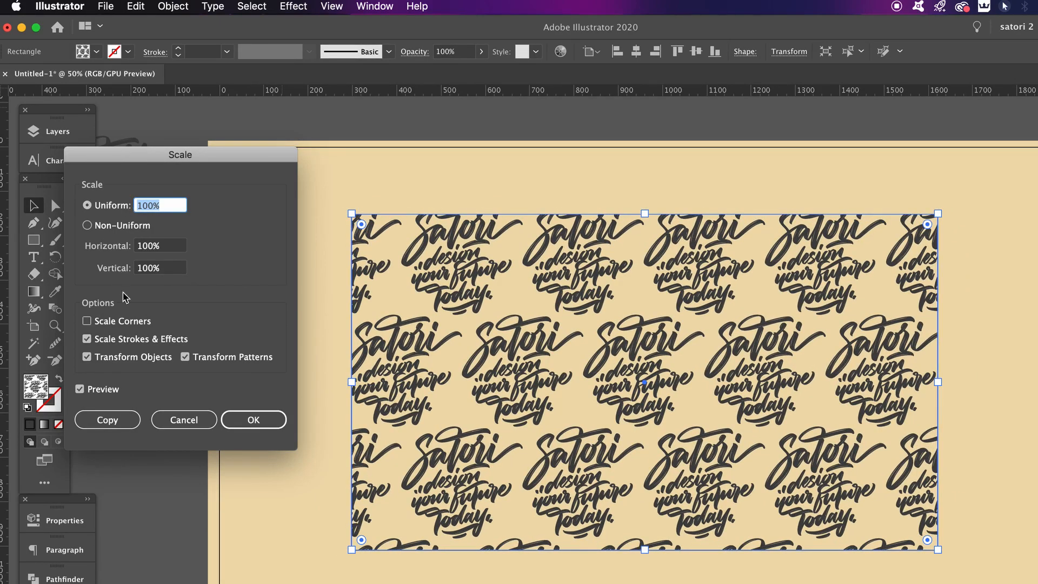
Step: Uncheck Transform Objects and set the Uniform scale to about 11% so only the pattern shrinks
left_click(87, 358)
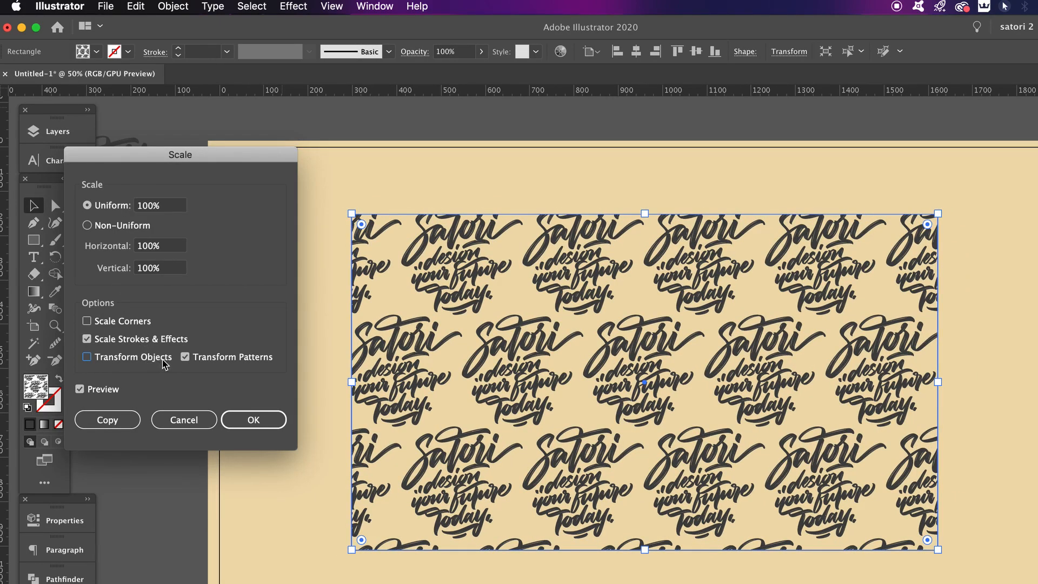
left_click(160, 205)
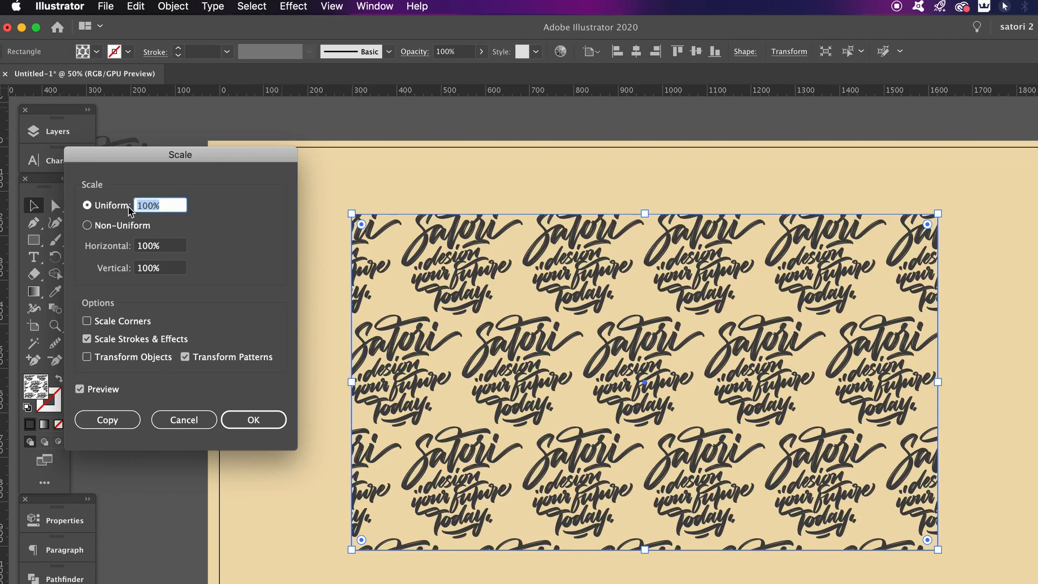
key("Up")
key("Up")
key("Up")
key("Up")
key("Up")
key("Up")
key("Up")
key("Up")
key("Up")
key("Up")
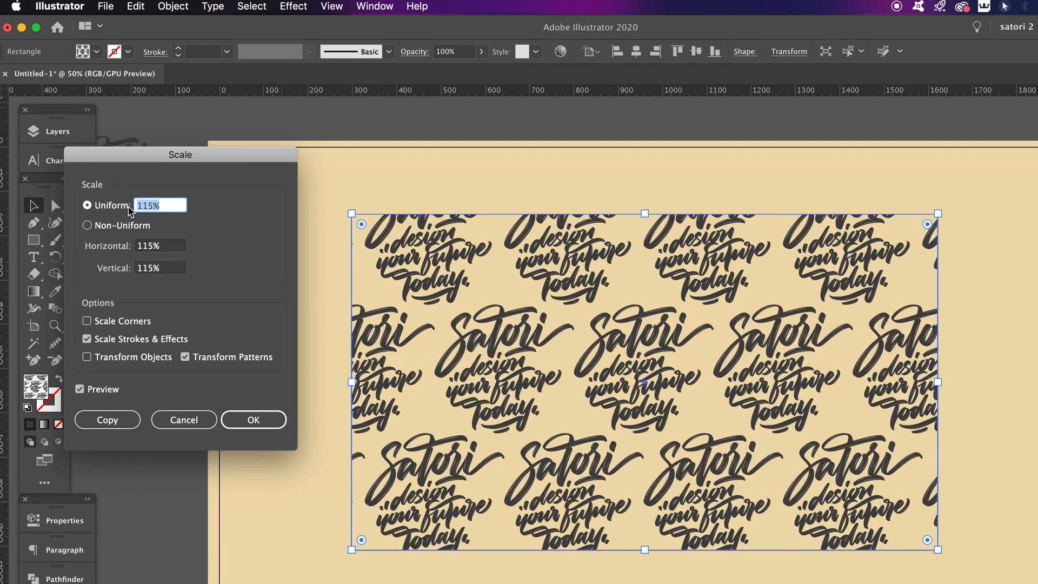
key("Up")
key("Up")
key("Up")
key("Up")
key("Up")
key("Up")
key("Up")
key("Up")
key("Up")
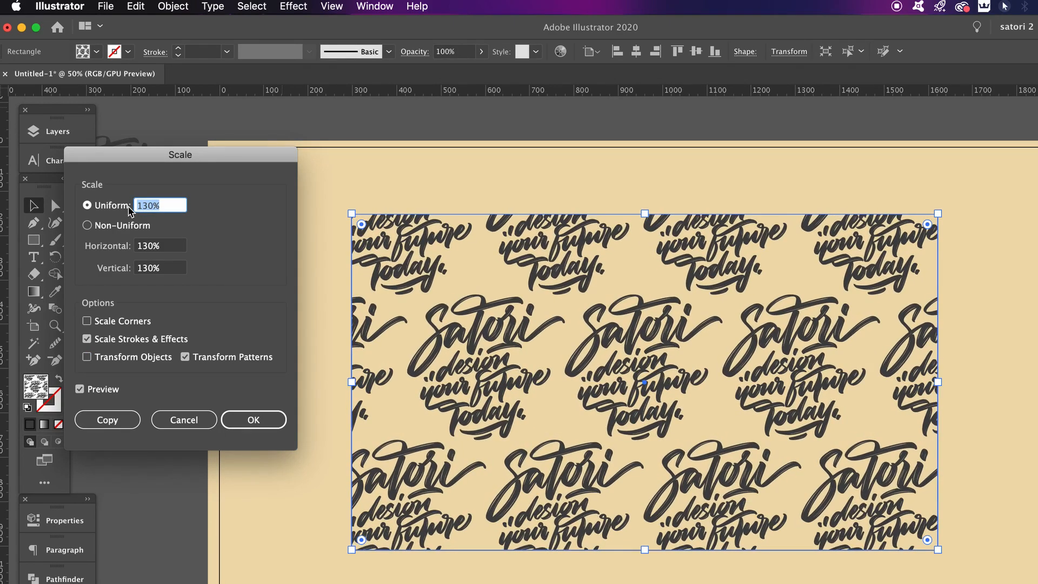
key("Up")
key("Up")
key("shift+Down")
key("shift+Down")
key("shift+Down")
key("shift+Down")
key("shift+Down")
key("shift+Down")
key("shift+Down")
key("shift+Down")
key("shift+Down")
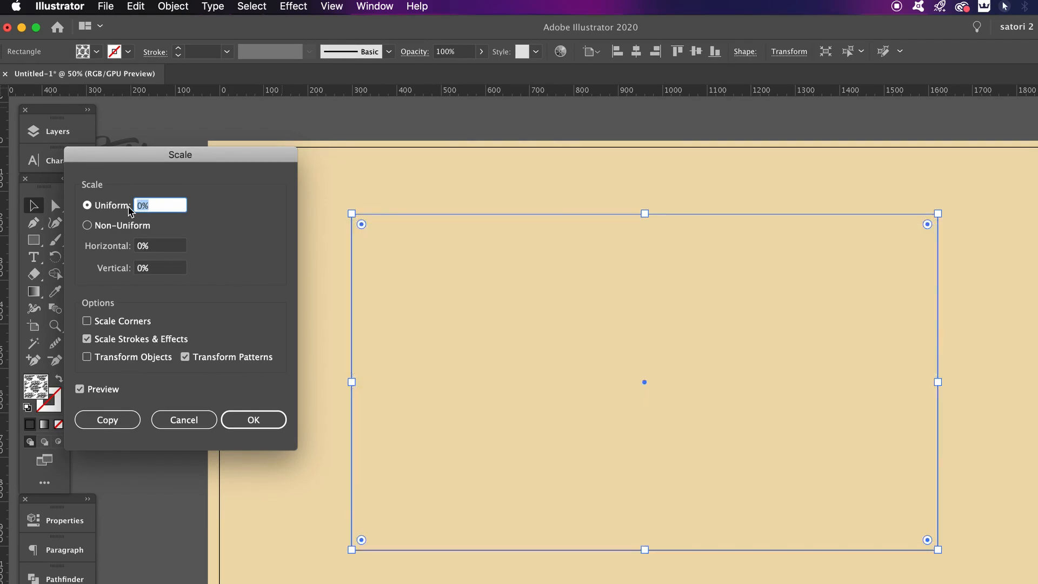
key("shift+Up")
key("Up")
key("Up")
key("Up")
key("Down")
key("Down")
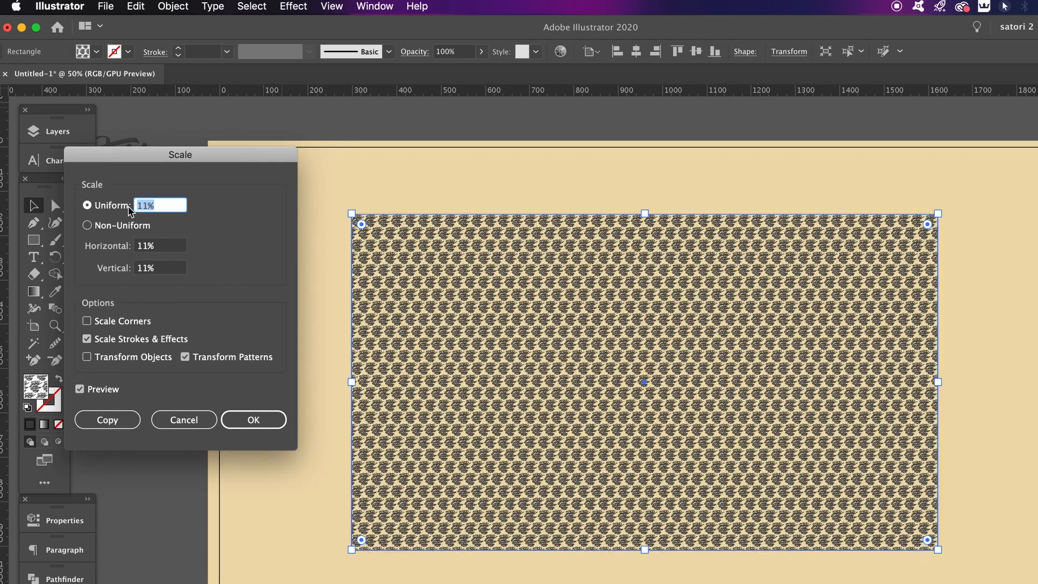
key("Down")
key("Down")
key("Down")
key("Down")
key("Down")
key("Down")
key("Down")
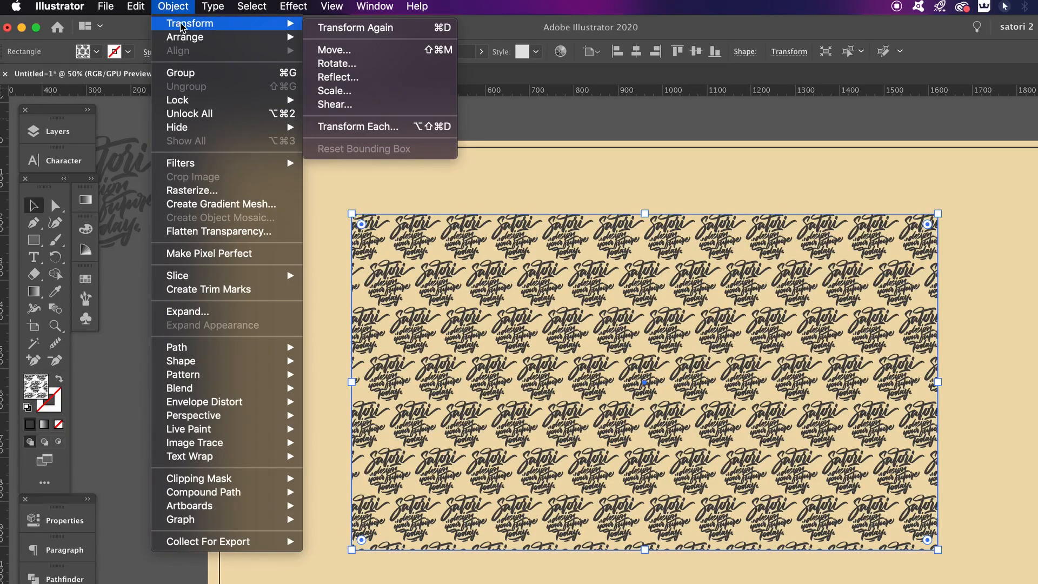
Step: In the Rotate dialog, rotate only the pattern to 24° with the angle dial
left_click(337, 64)
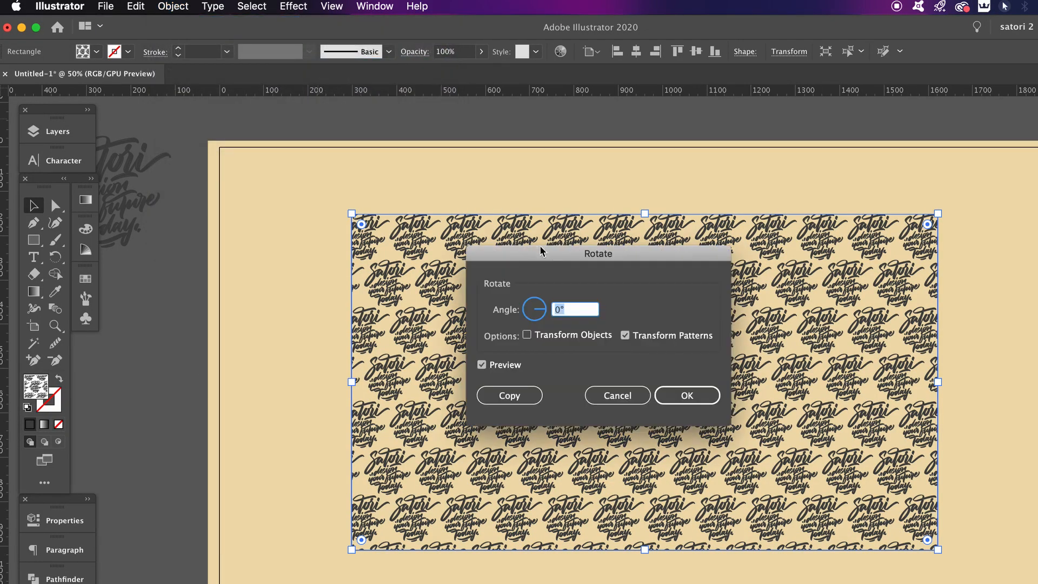
left_click_drag(581, 254, 183, 170)
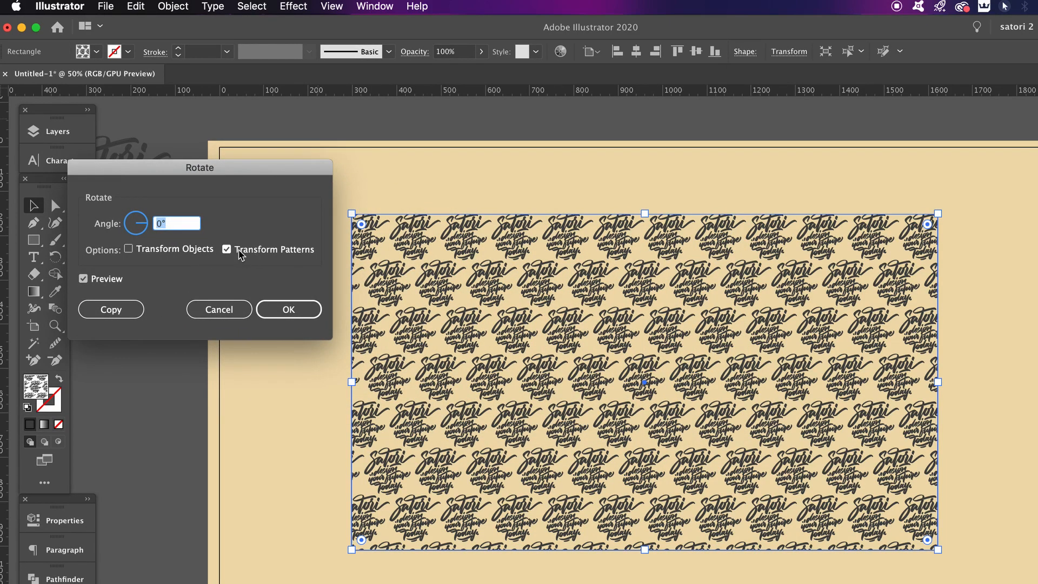
mouse_move(146, 220)
left_mouse_down()
mouse_move(146, 233)
mouse_move(150, 220)
left_mouse_up()
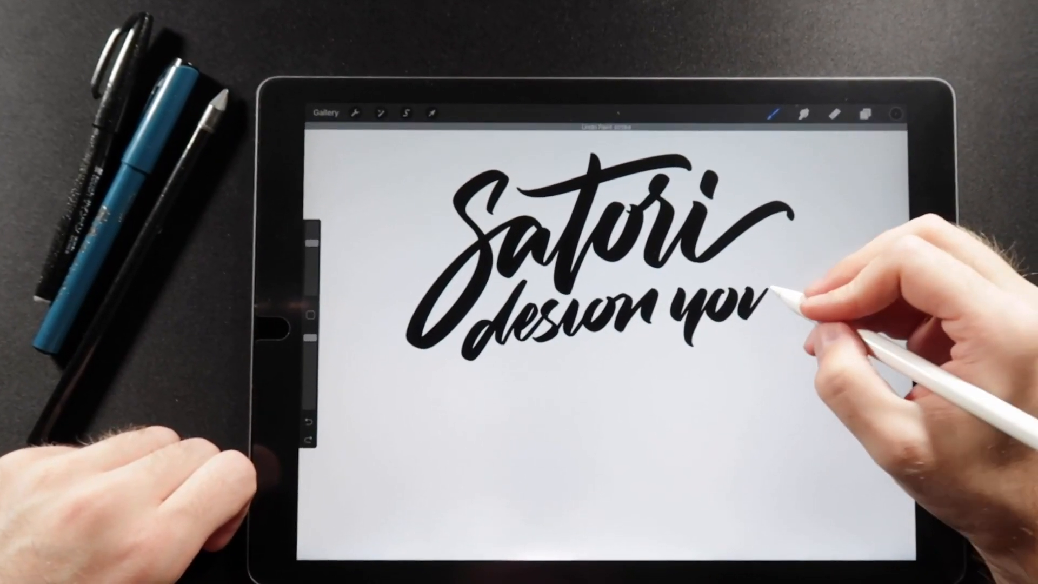
Step: Finish lettering 'your' and start 'fu…' on a third line below
mouse_move(770, 292)
left_mouse_down()
mouse_move(791, 309)
mouse_move(811, 288)
left_mouse_up()
left_click_drag(421, 365, 409, 437)
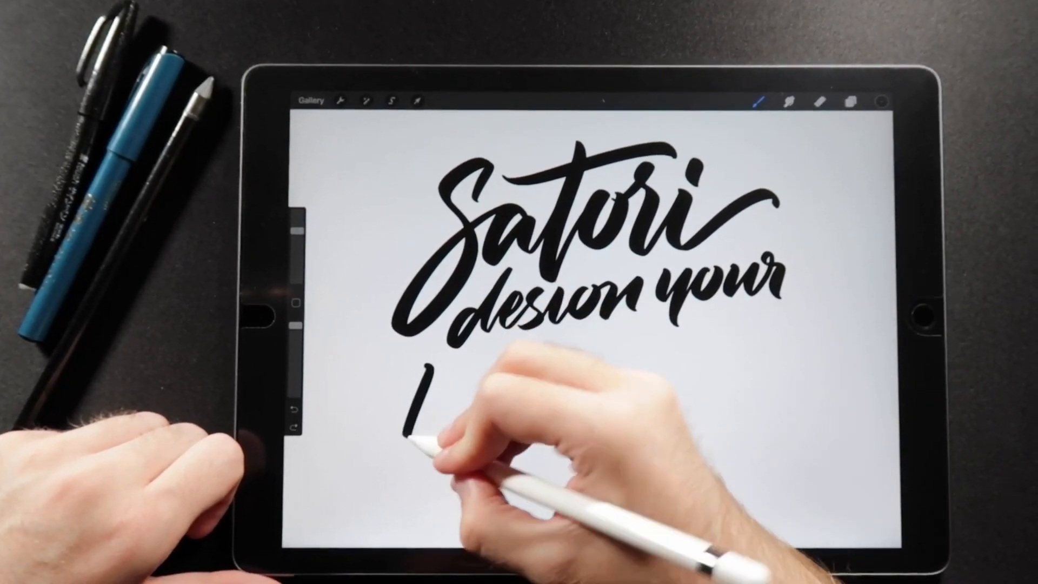
left_click_drag(423, 365, 405, 438)
mouse_move(401, 390)
left_mouse_down()
mouse_move(438, 381)
mouse_move(458, 413)
left_mouse_up()
left_click_drag(471, 357, 466, 414)
left_click_drag(486, 361, 490, 381)
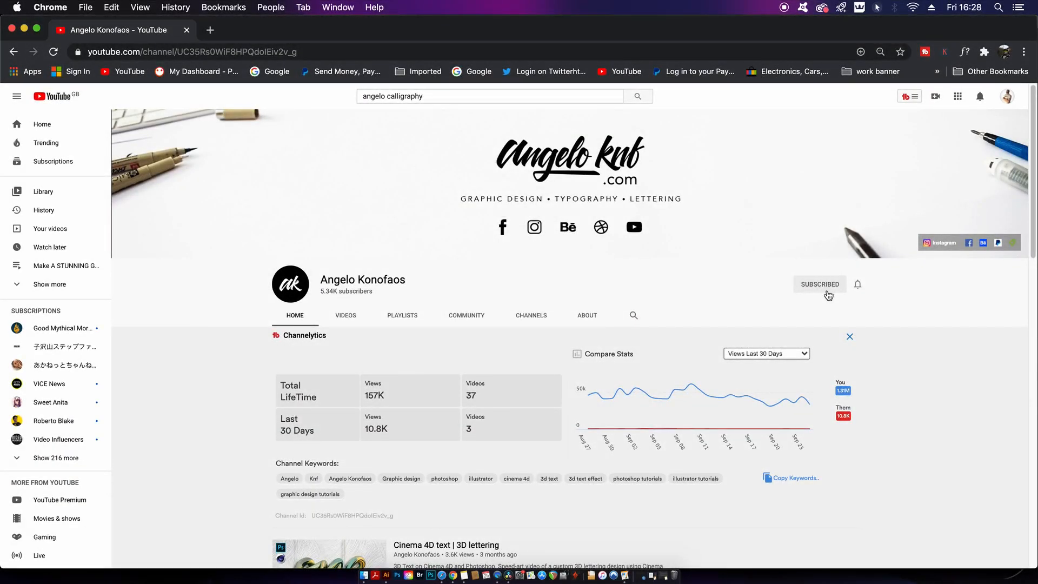
Step: Close the Channelytics statistics panel on the YouTube channel page
left_click(849, 336)
scroll(1027, 205, "down", 5)
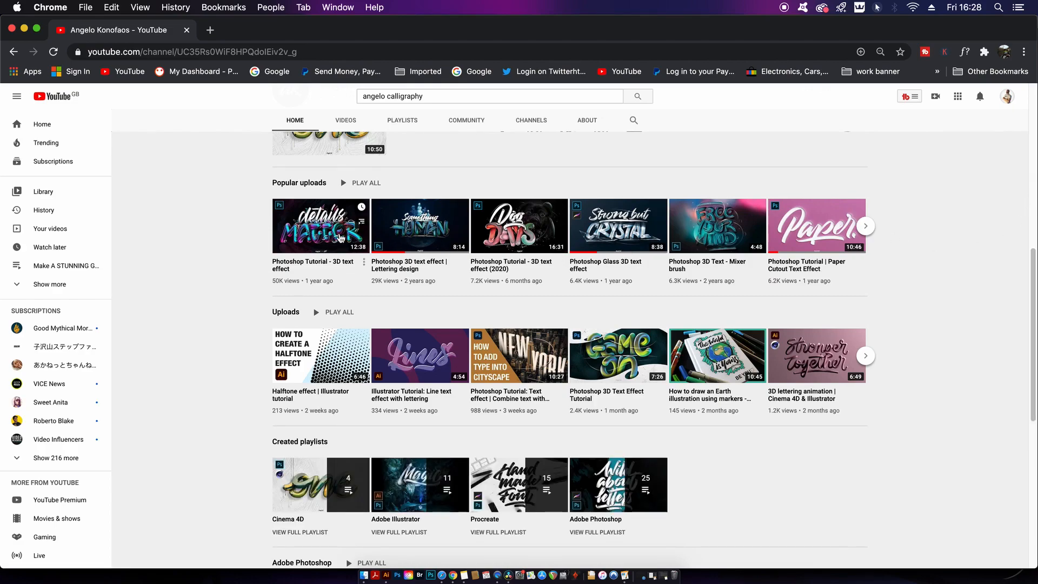